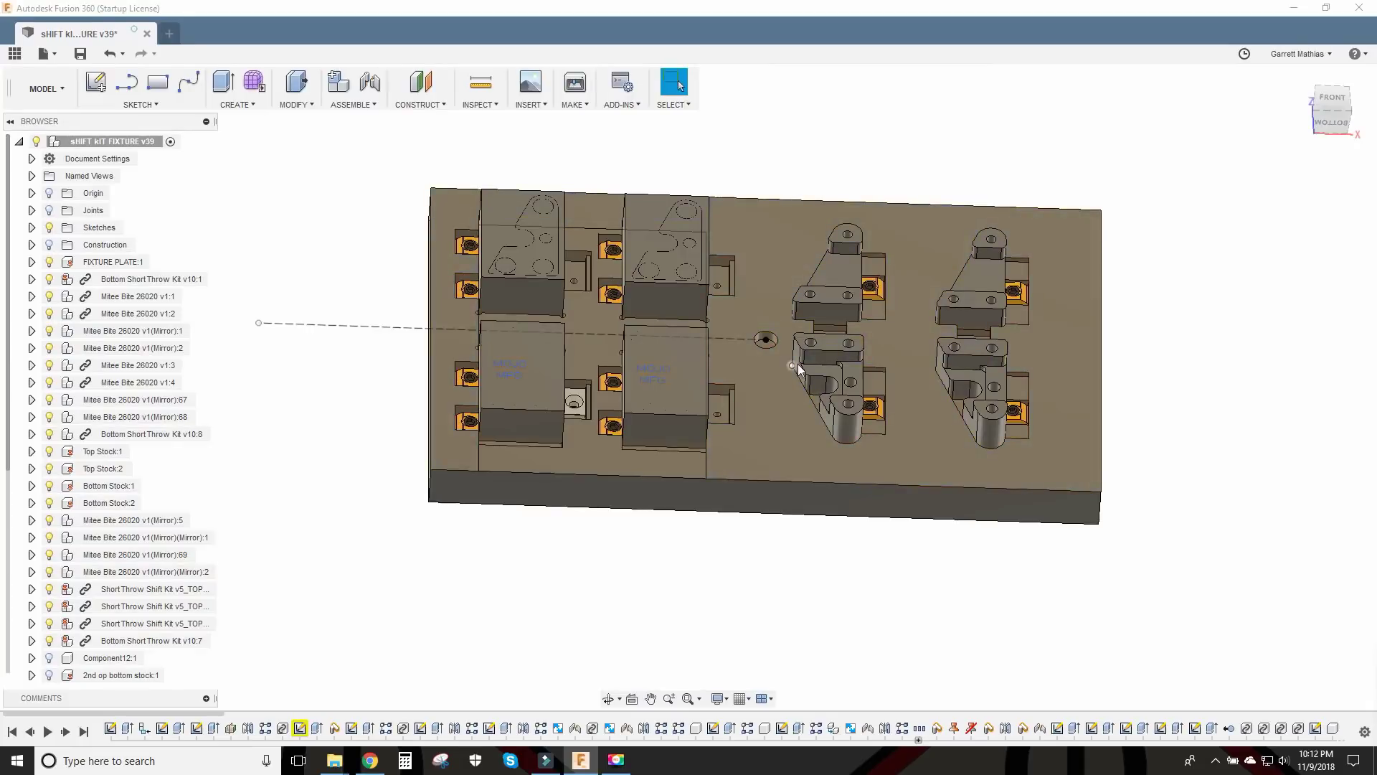
Examine the fixture plate from several angles, including the four stock blocks and the Mitee Bite clamps along their sides
scroll(779, 359, up, 2)
scroll(778, 359, down, 2)
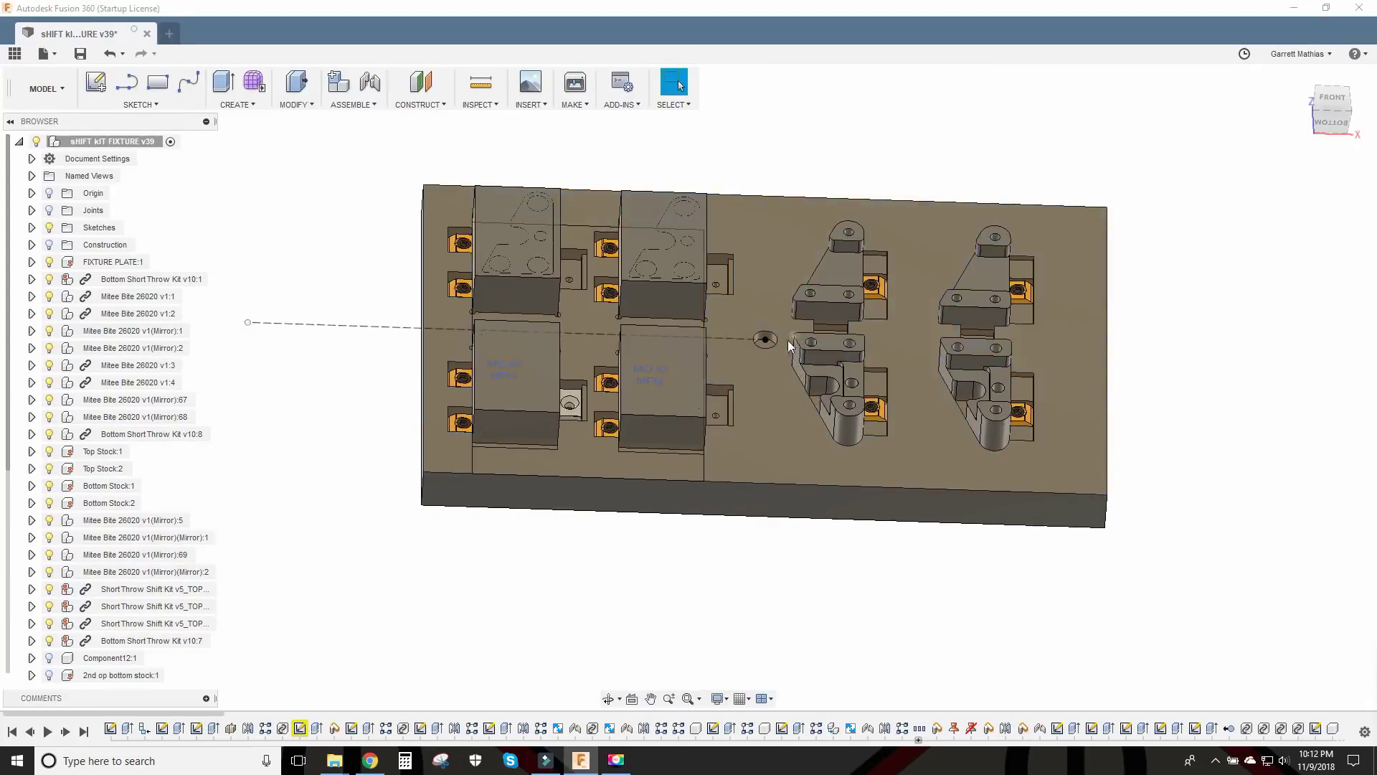
shift+middle_drag(788, 340, 730, 329)
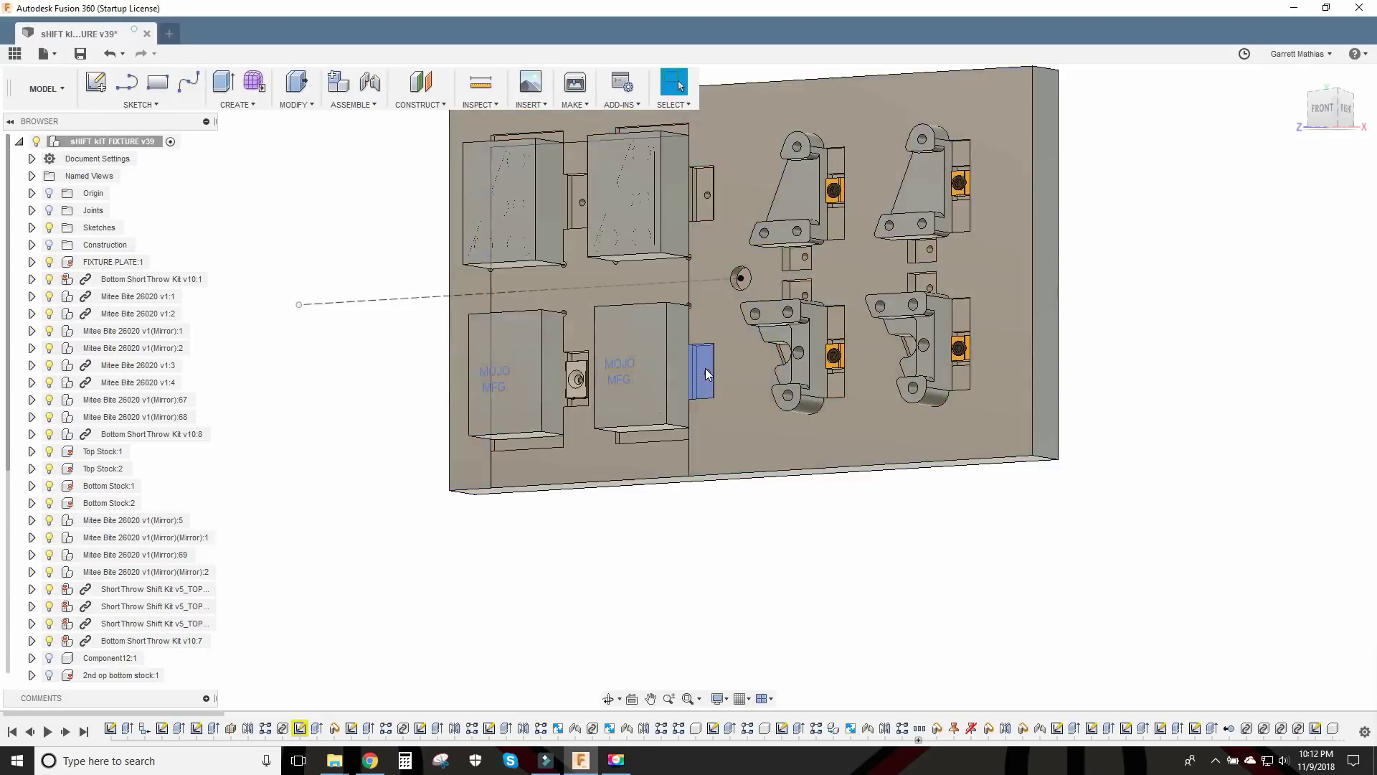
shift+middle_drag(704, 368, 763, 370)
scroll(696, 399, down, 2)
shift+middle_drag(660, 395, 701, 397)
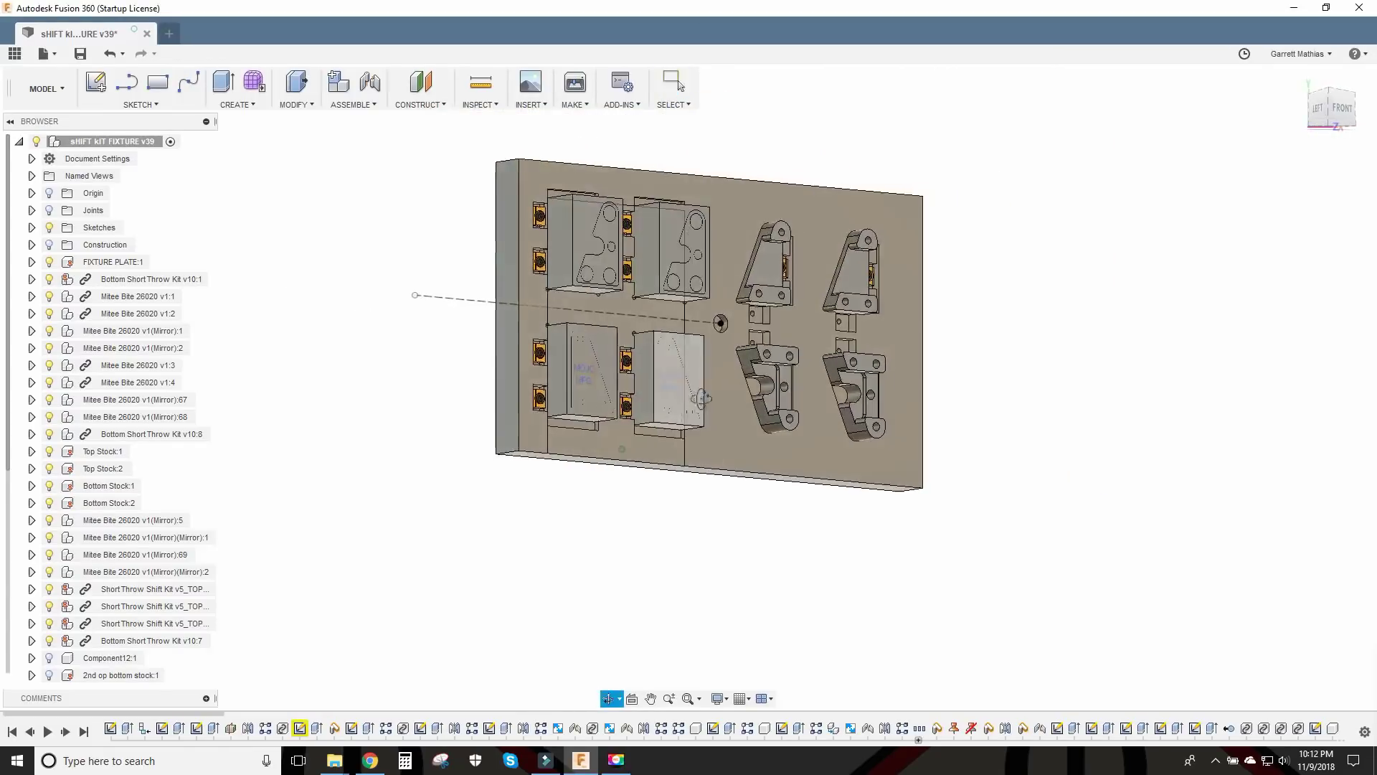
scroll(540, 270, up, 4)
scroll(544, 199, down, 3)
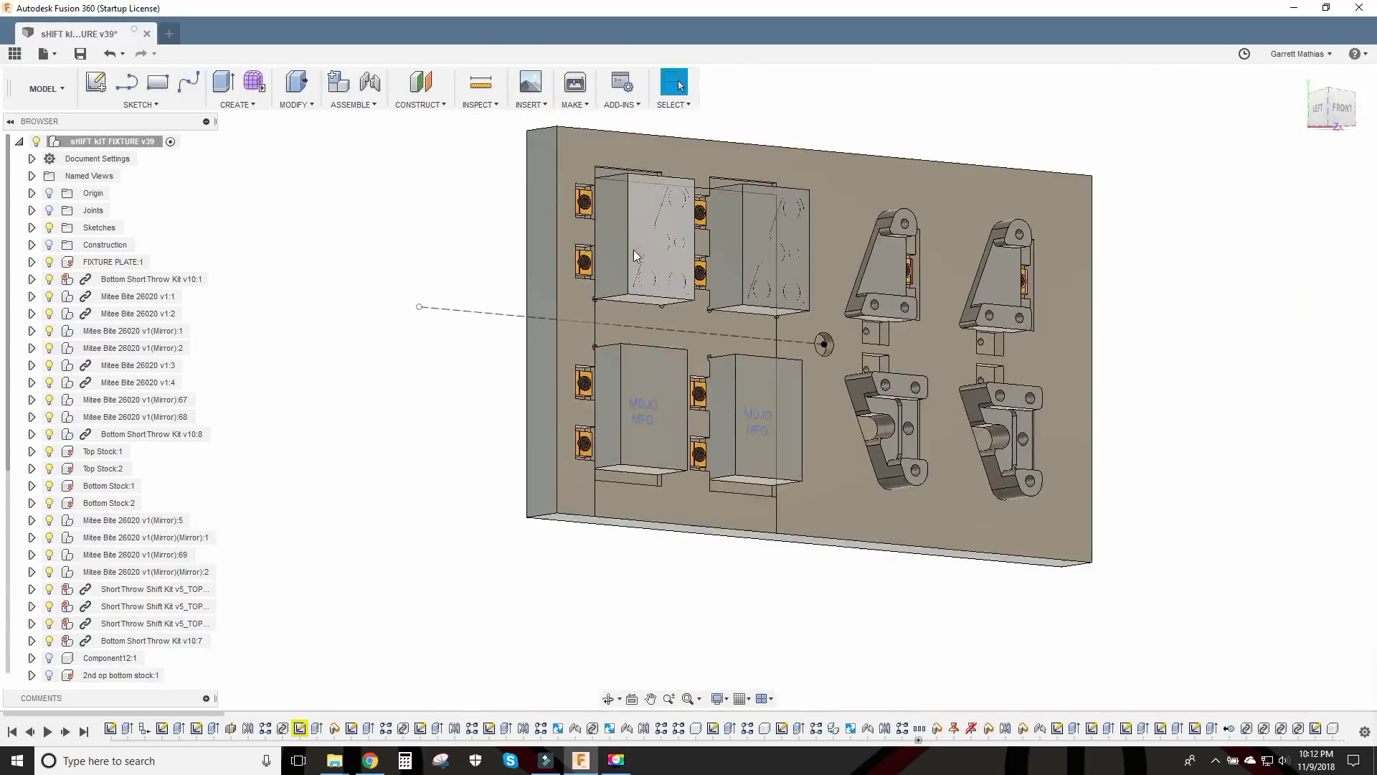
shift+middle_drag(634, 250, 660, 293)
scroll(660, 293, up, 2)
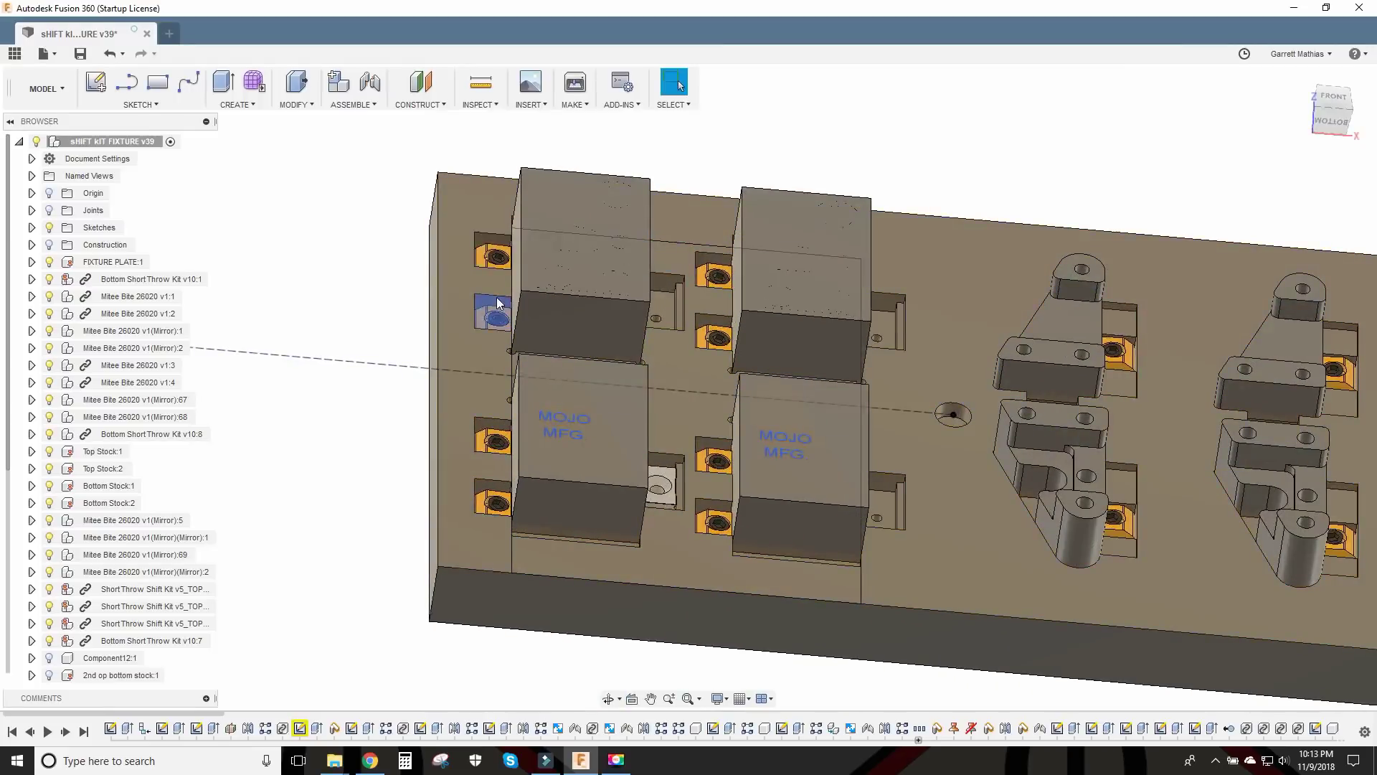
scroll(497, 297, up, 3)
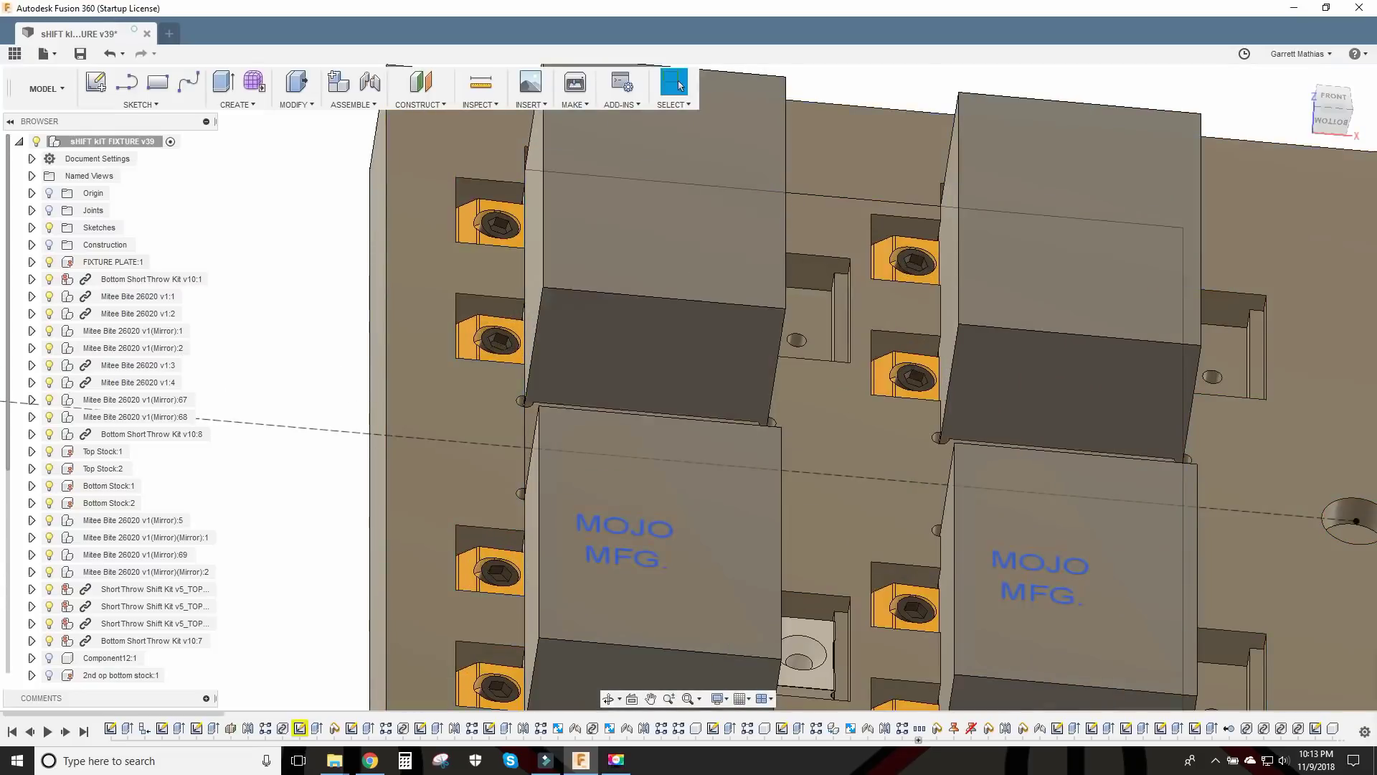
Switch to Chrome and review the Mitee-Bite Pitbull Clamps page, highlighting part number 26020 in the inch size table
key(alt+Tab)
scroll(915, 408, down, 7)
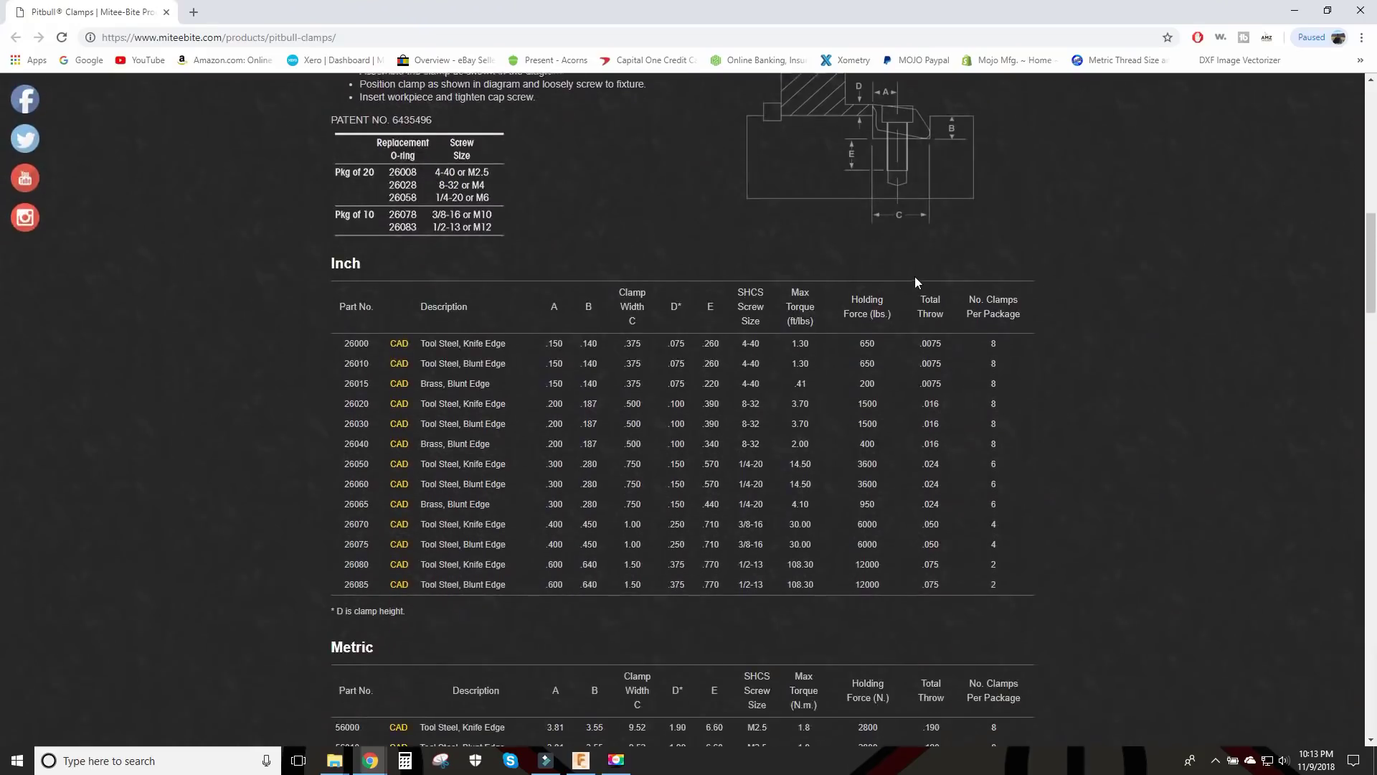
scroll(905, 259, up, 2)
scroll(885, 228, down, 1)
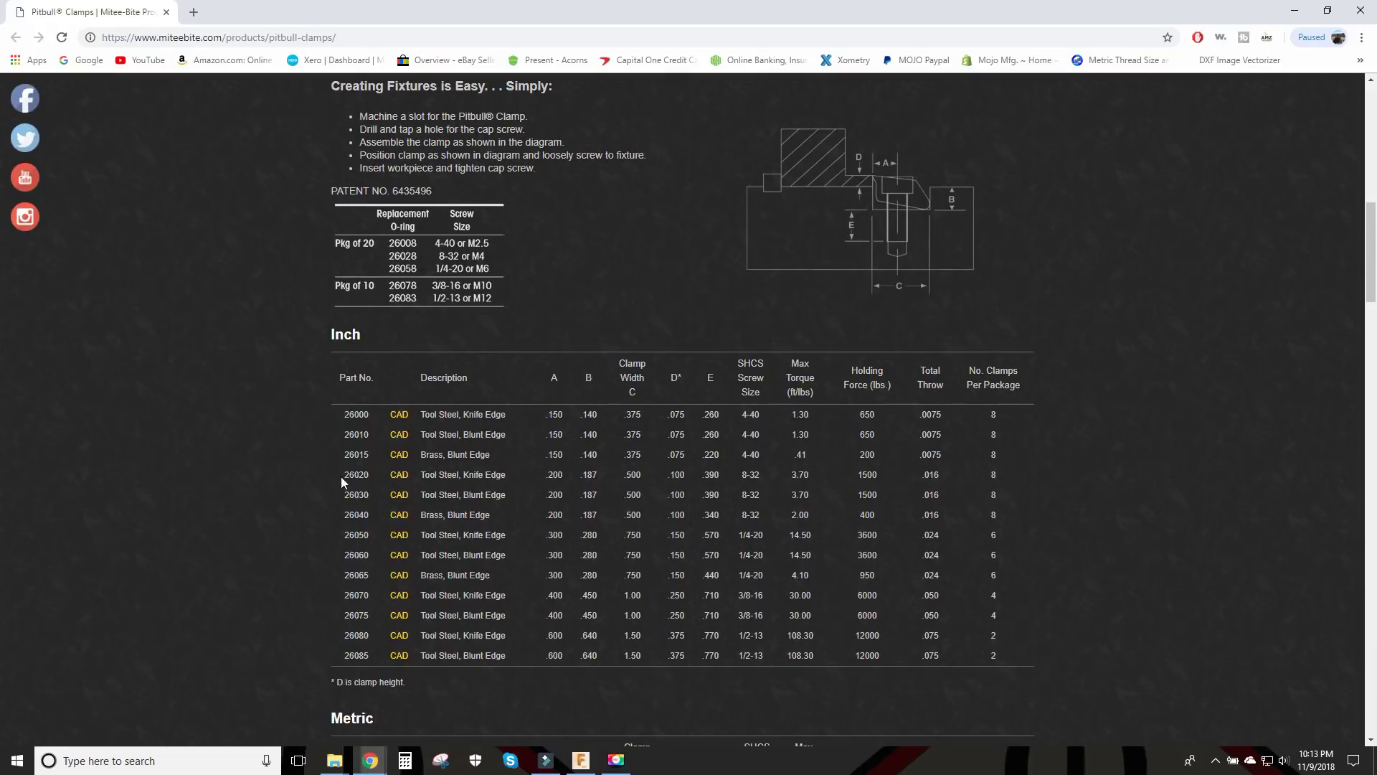
drag(343, 476, 362, 476)
scroll(924, 288, up, 15)
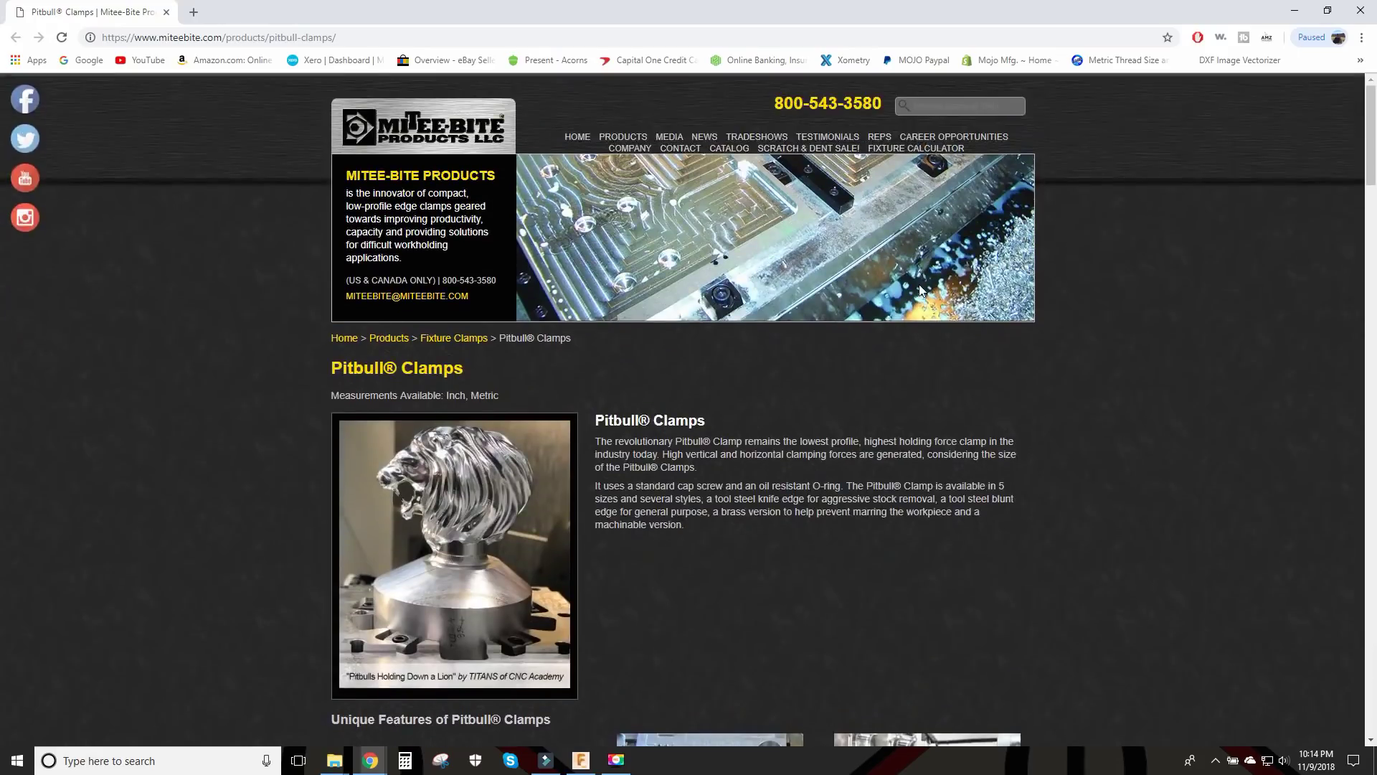
scroll(916, 291, down, 15)
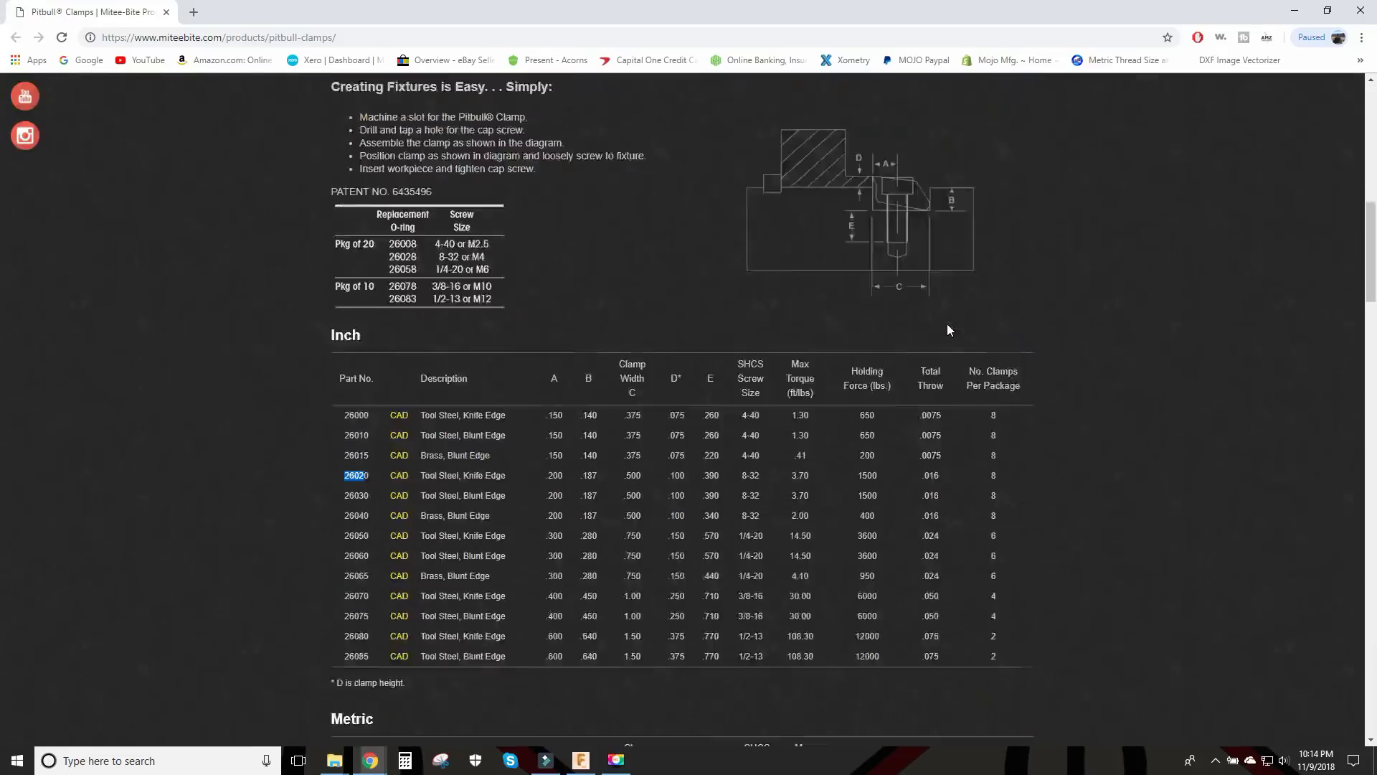
scroll(964, 222, up, 1)
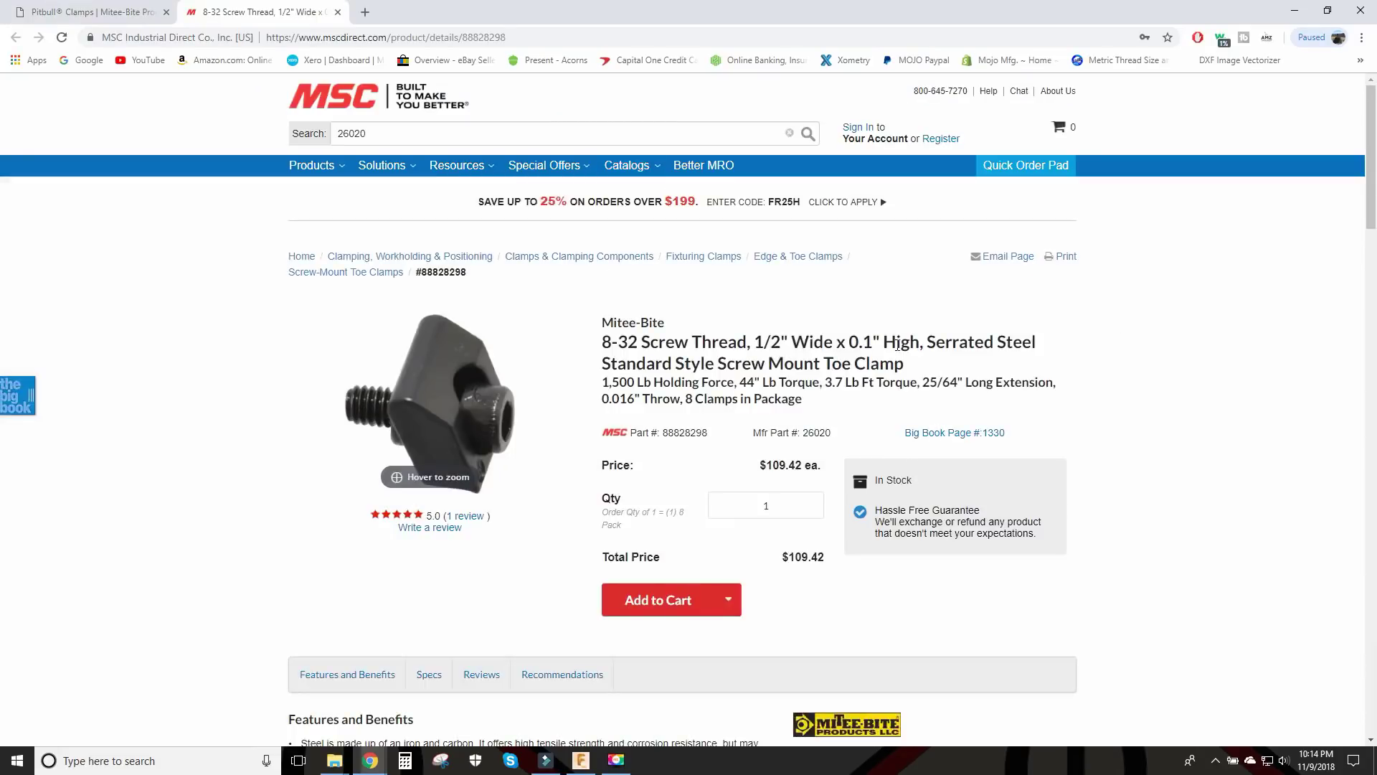
Review the MSC product page for the Mitee-Bite 26020 toe clamp, checking its price, package quantity and specs
scroll(729, 376, down, 2)
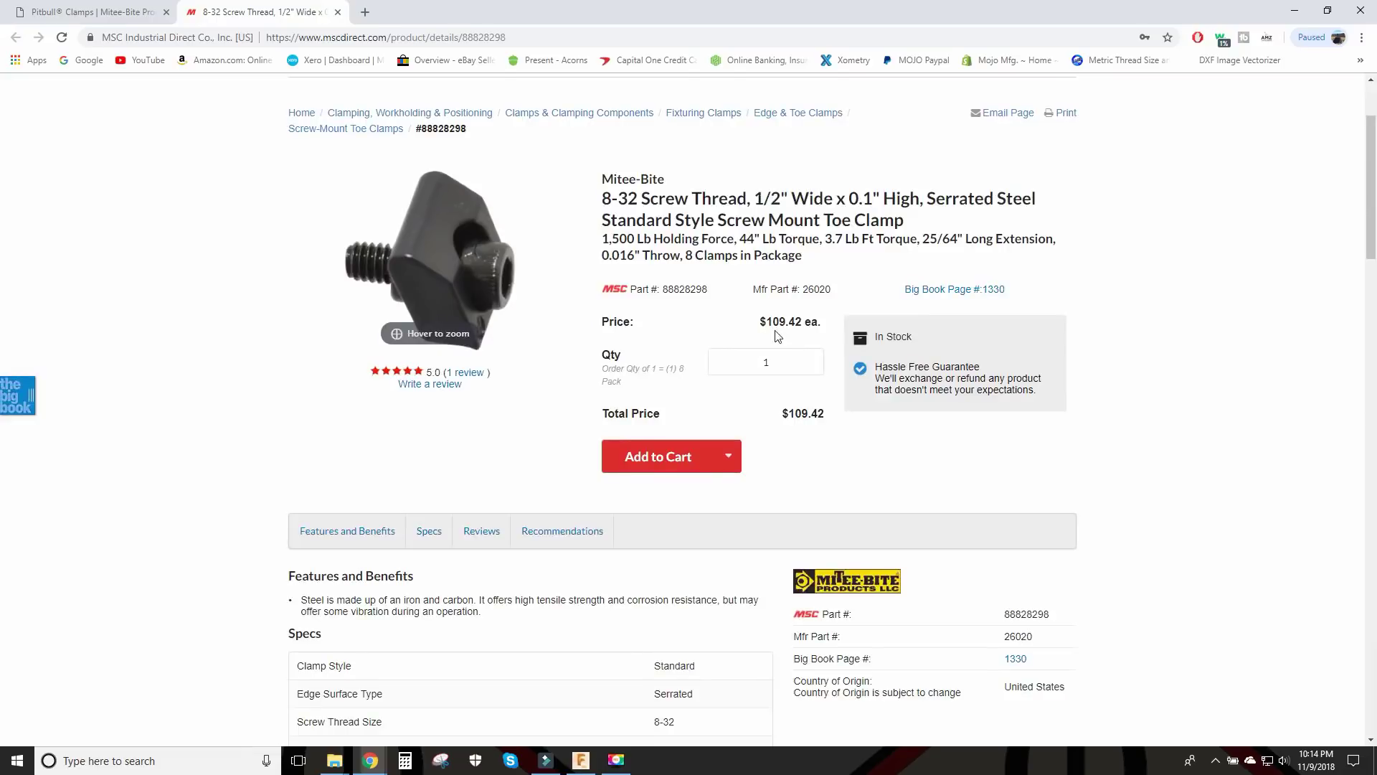
scroll(813, 325, up, 2)
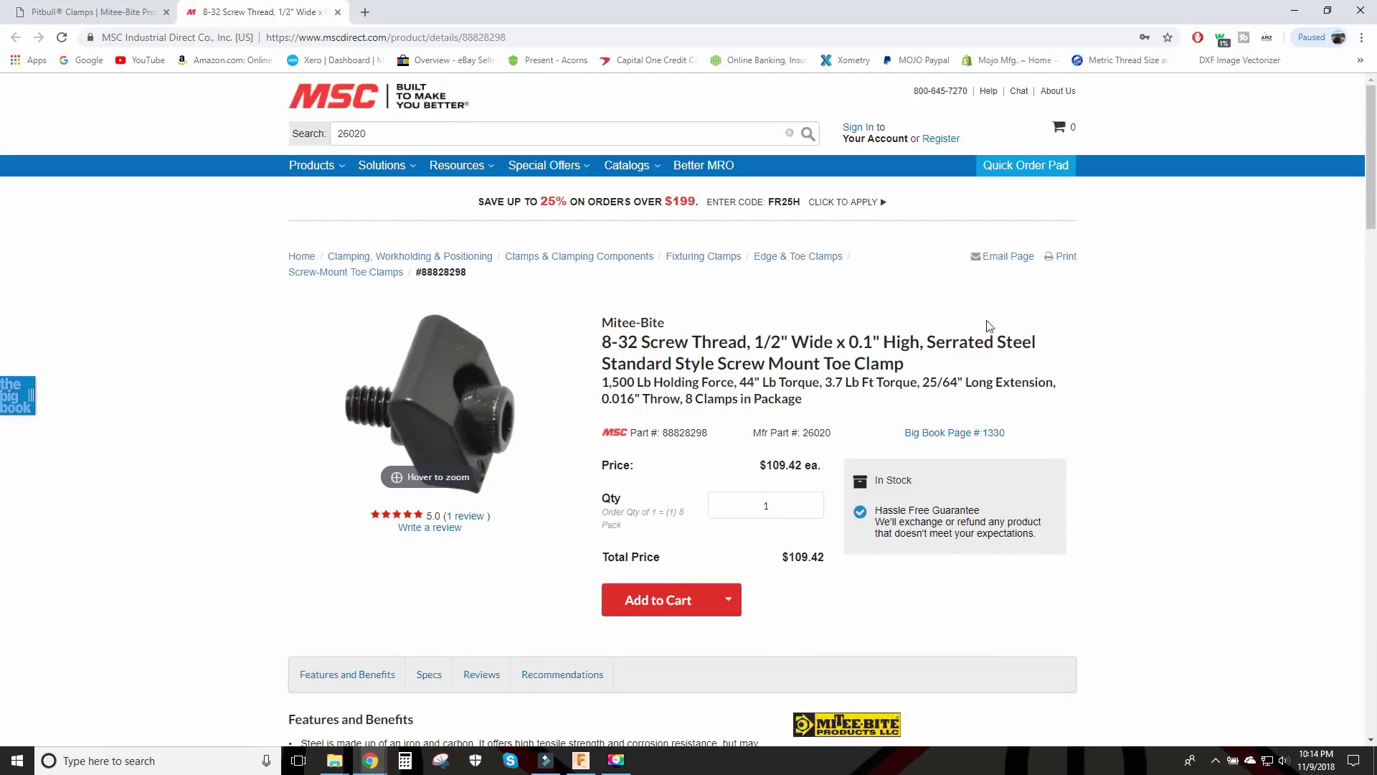
scroll(989, 327, down, 3)
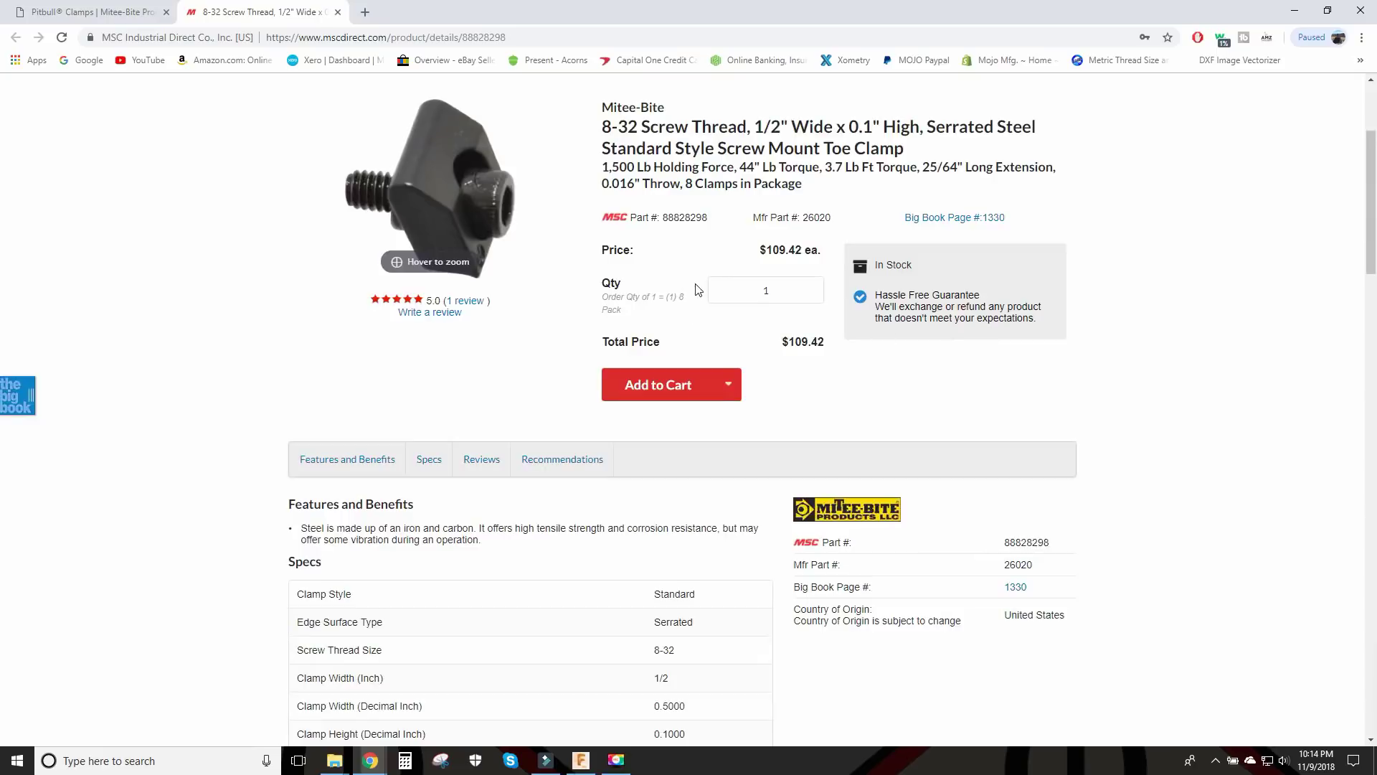
scroll(696, 286, up, 1)
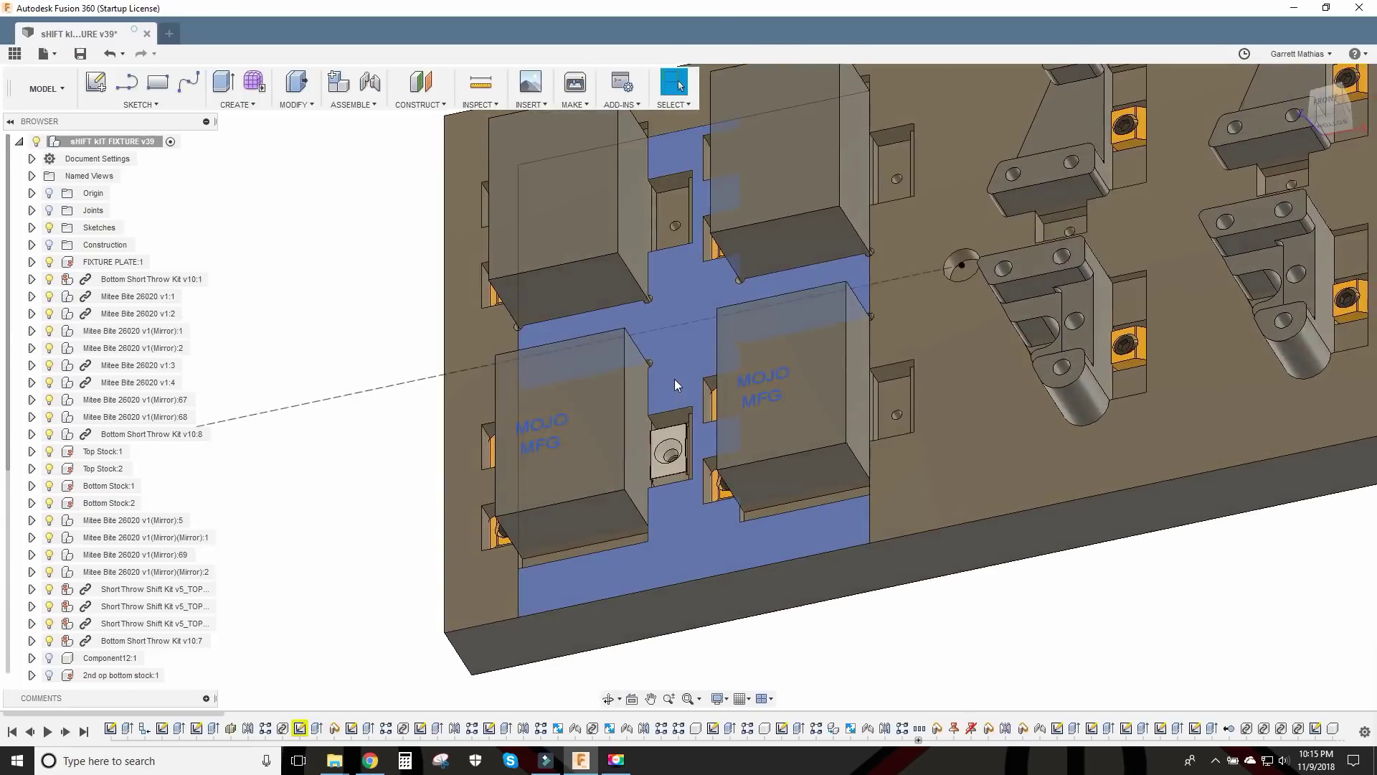
Return to Fusion 360 and examine the grip pockets beside the stock blocks and the grip fitted in one pocket
scroll(638, 472, up, 4)
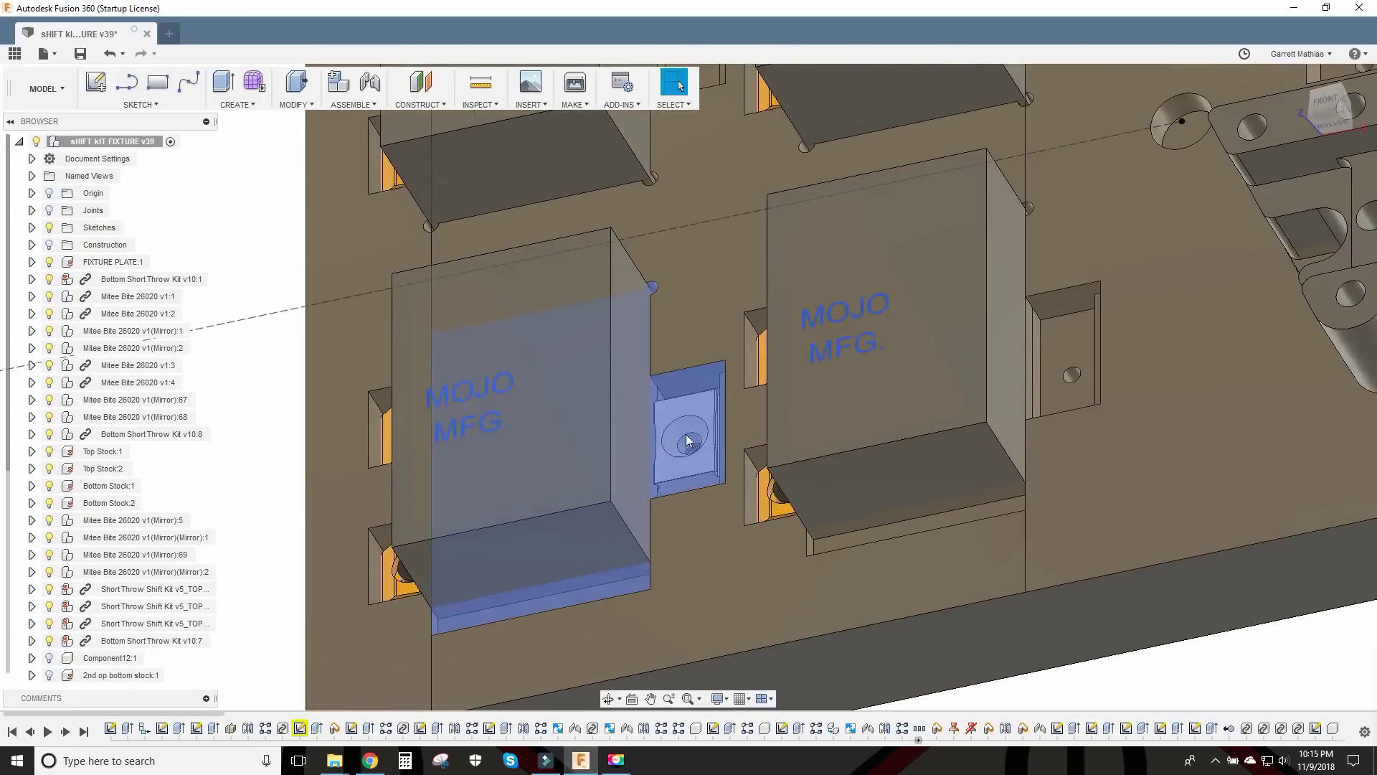
scroll(661, 413, down, 5)
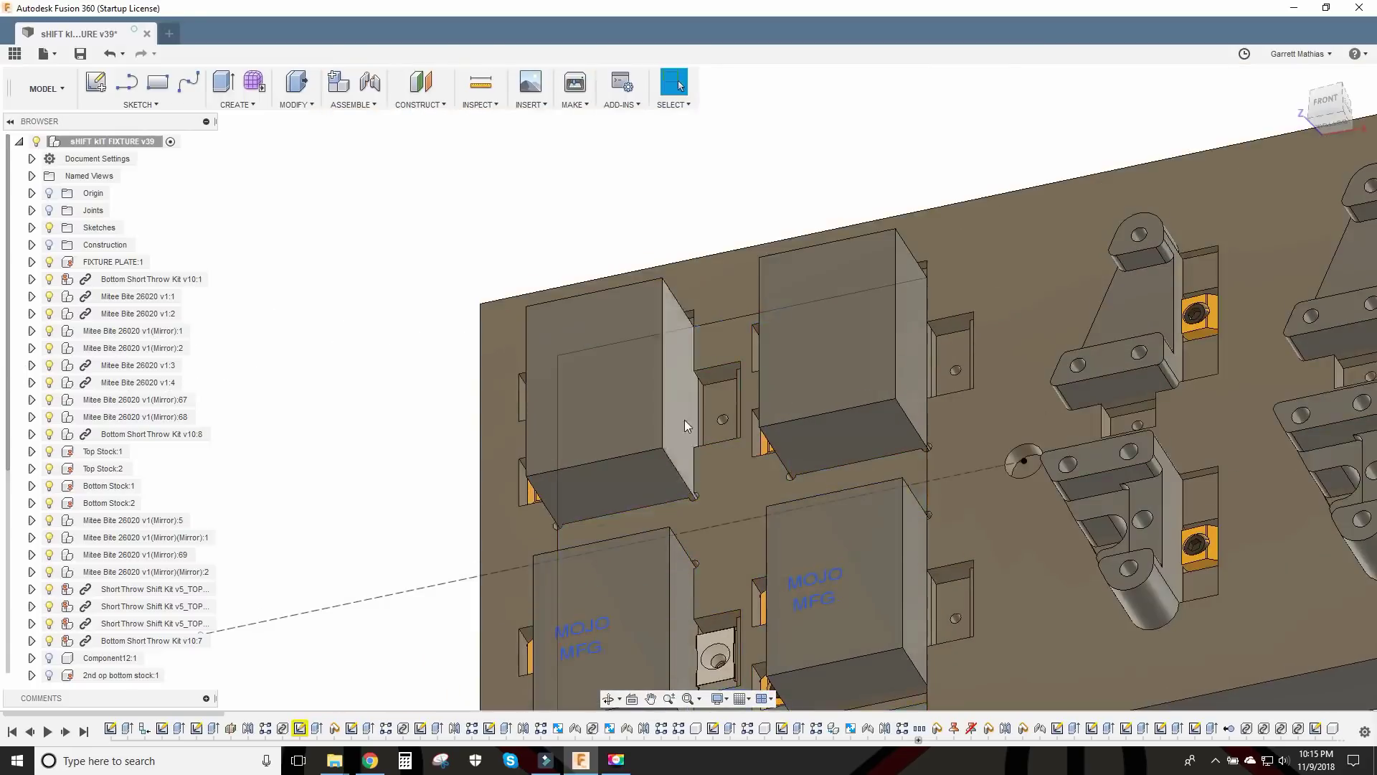
shift+middle_drag(540, 509, 548, 449)
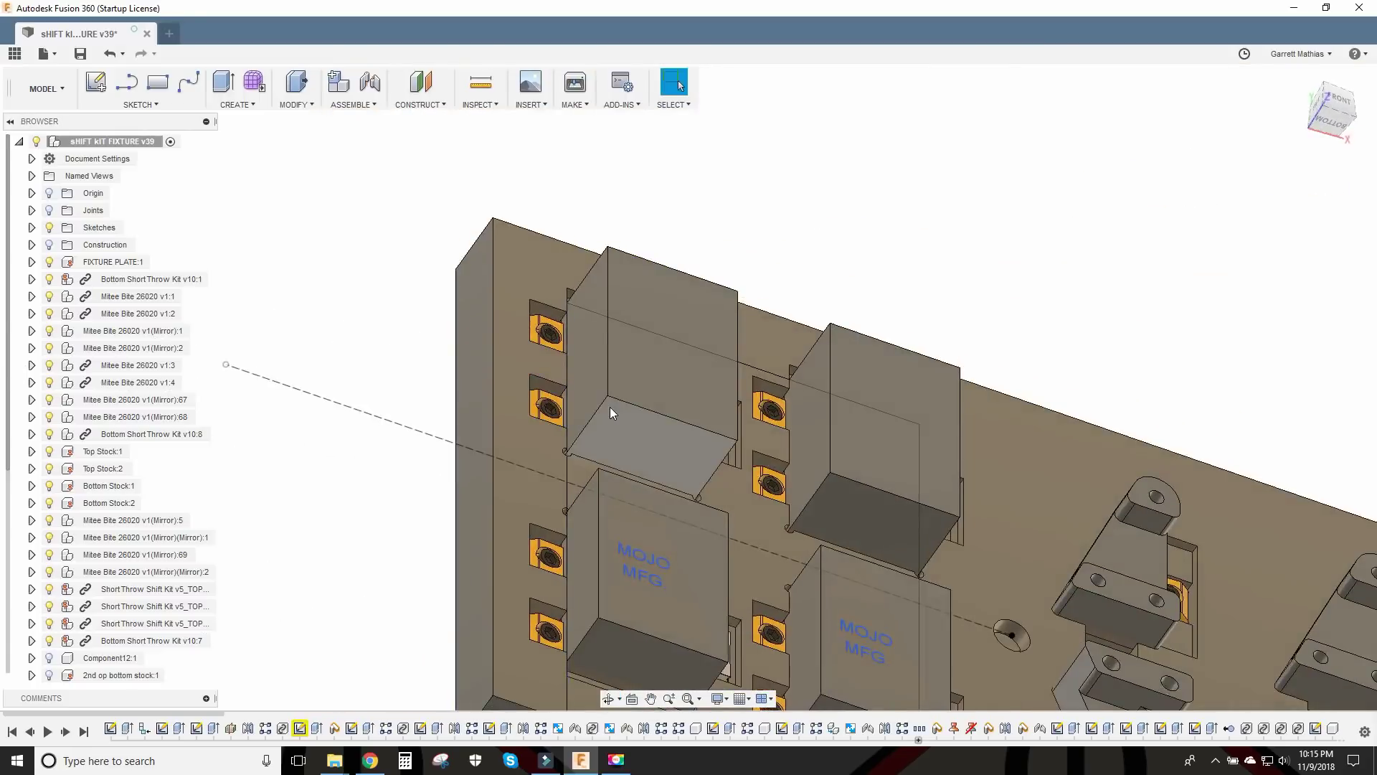
shift+middle_drag(615, 419, 651, 350)
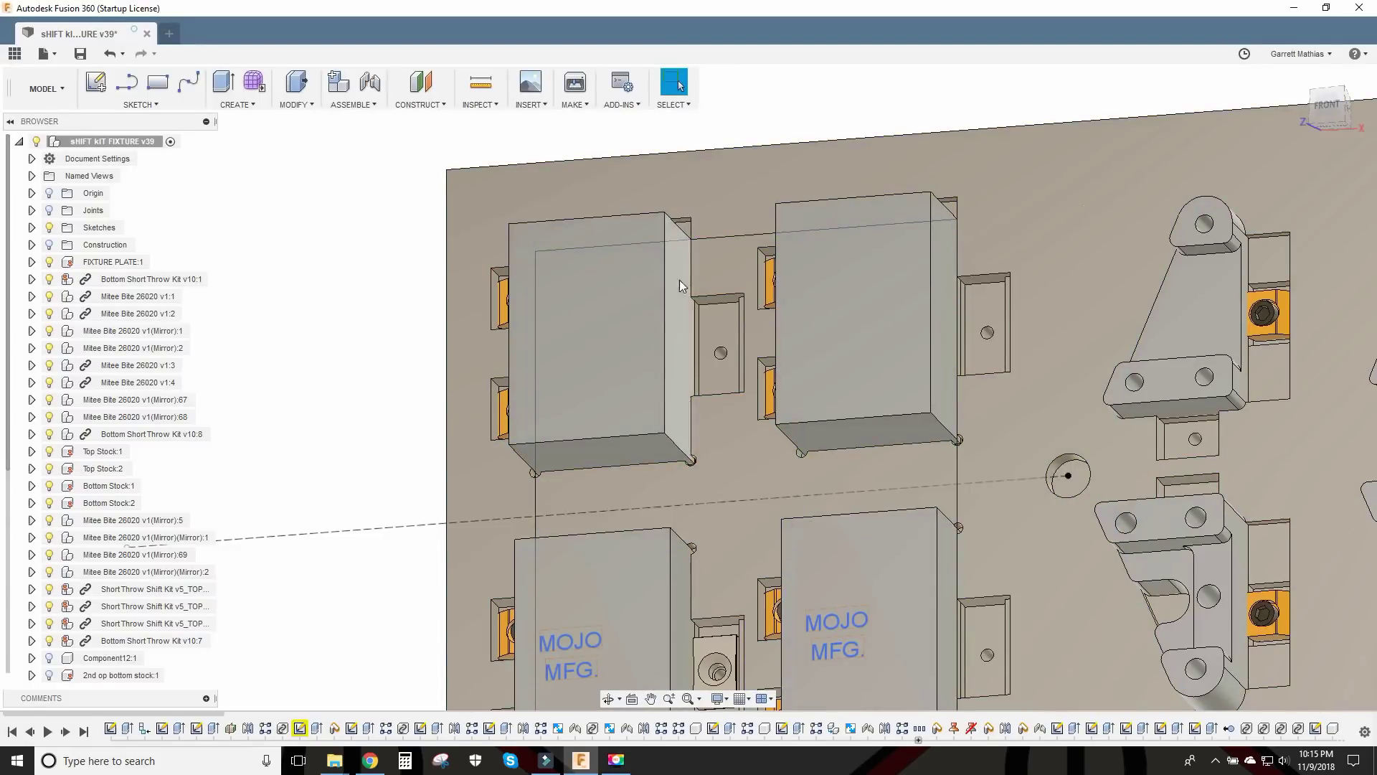
scroll(721, 337, down, 5)
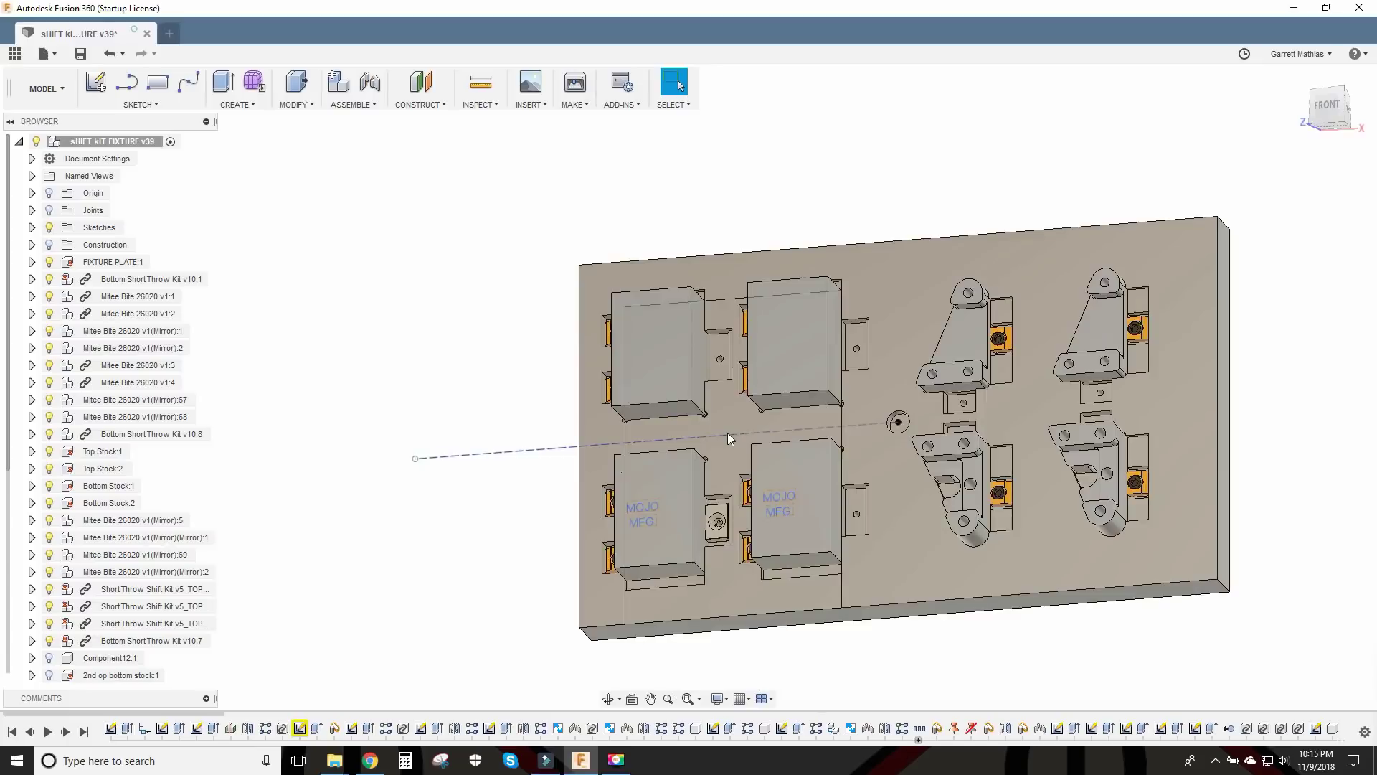
scroll(722, 455, up, 3)
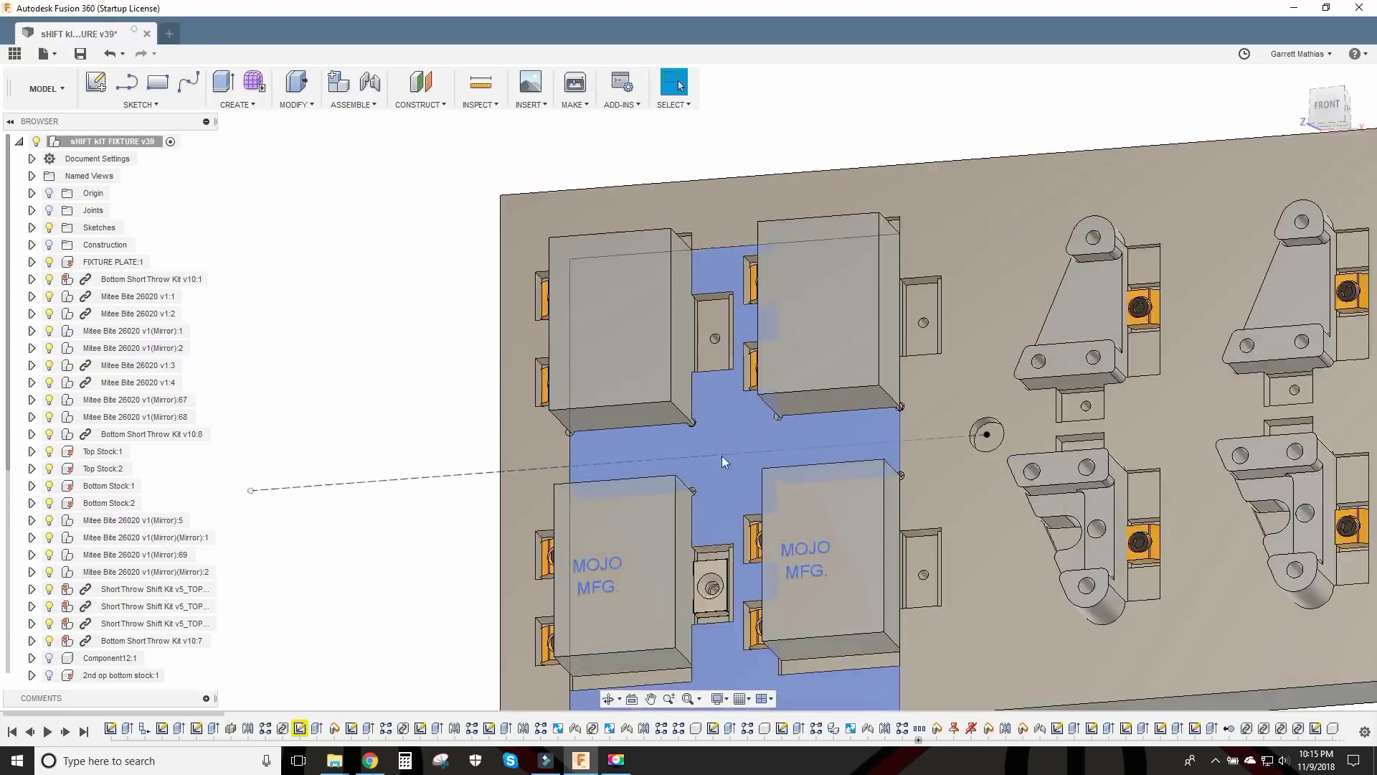
scroll(712, 486, down, 3)
shift+middle_drag(711, 486, 716, 589)
scroll(716, 590, up, 4)
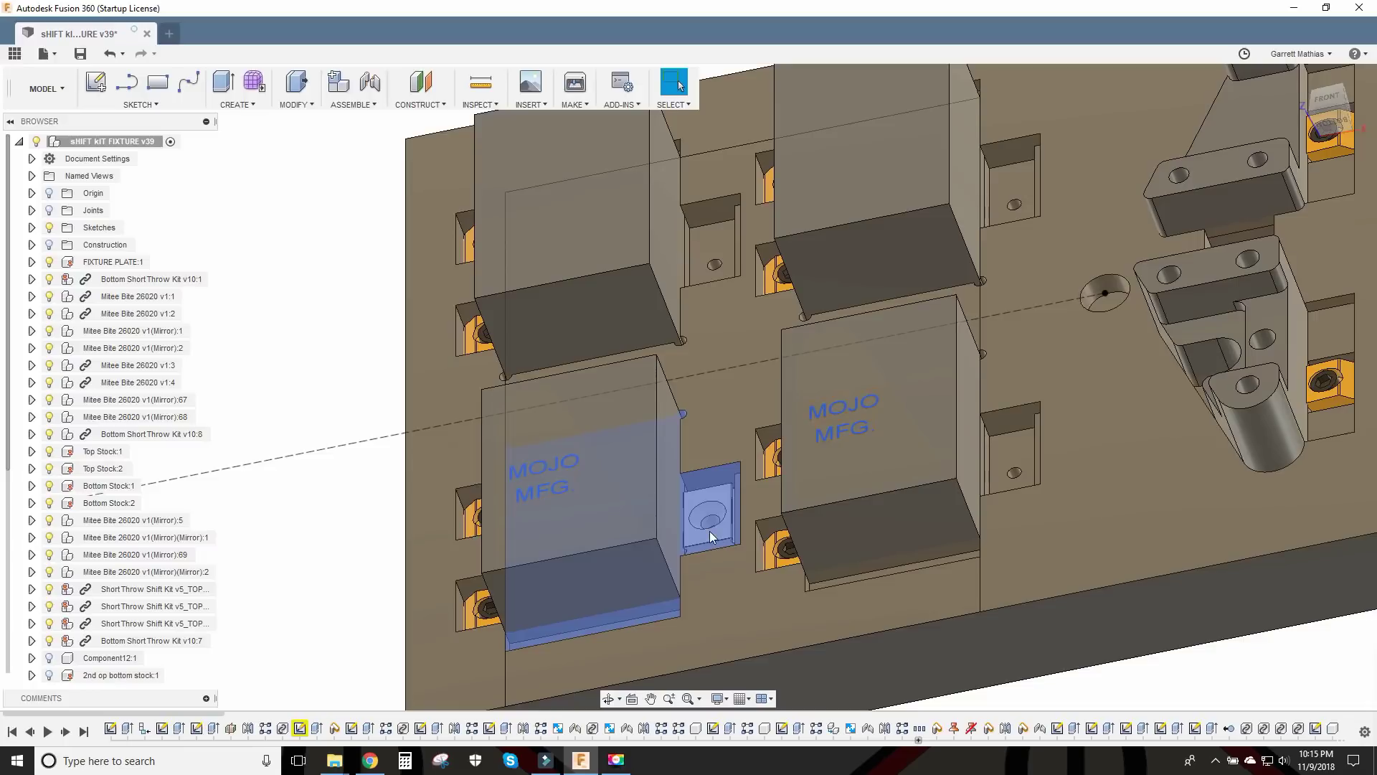
Switch to Chrome and review the Mitee-Bite TalonGrip page, highlighting part number 32050 in the inch Grips & Stops table
key(alt+Tab)
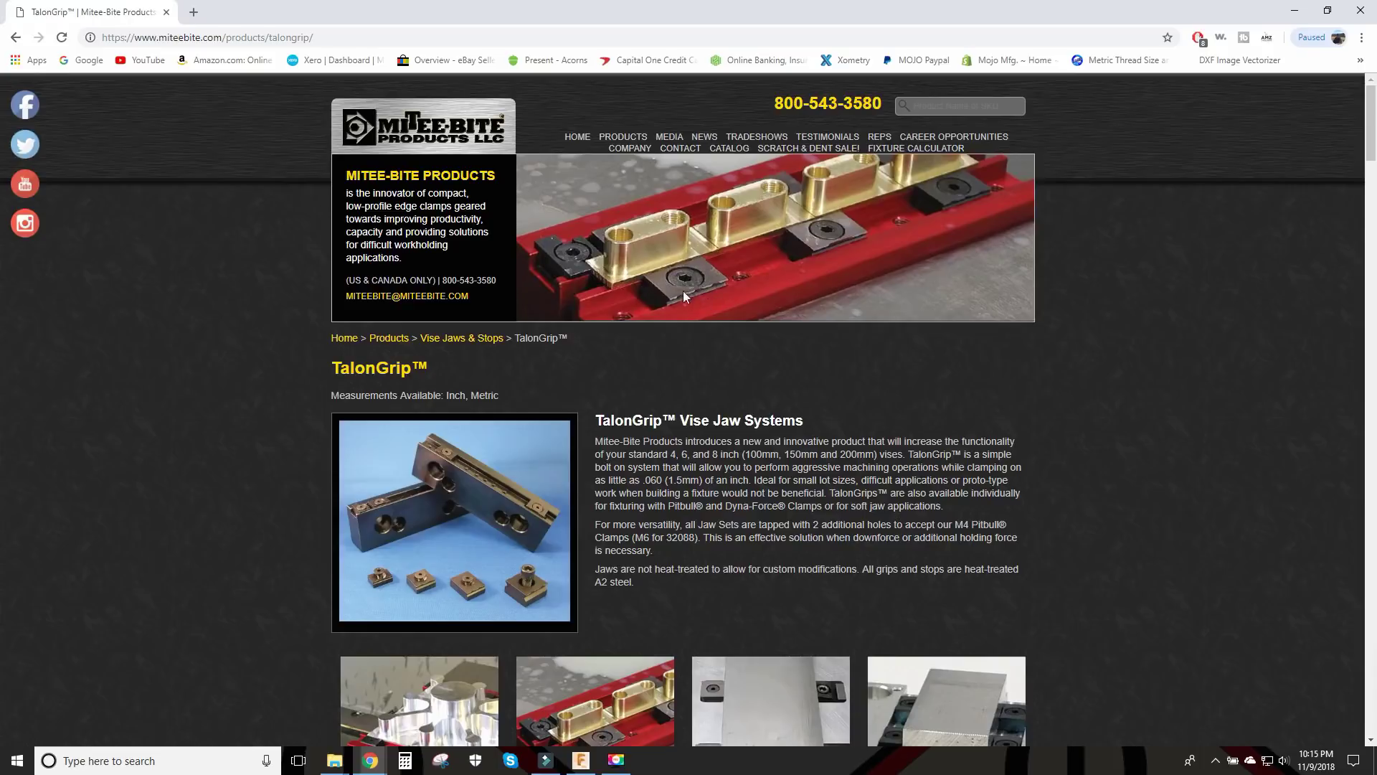
scroll(601, 466, down, 10)
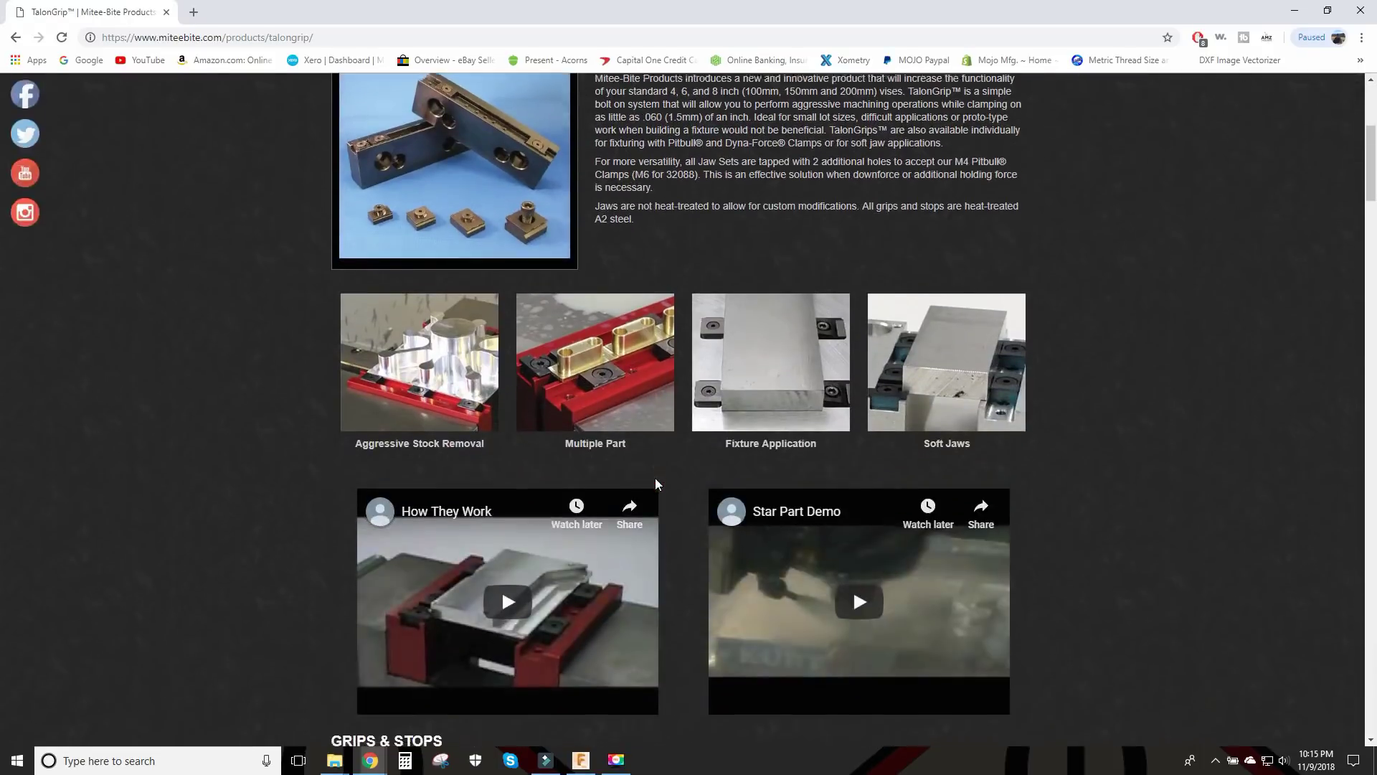
scroll(666, 498, down, 2)
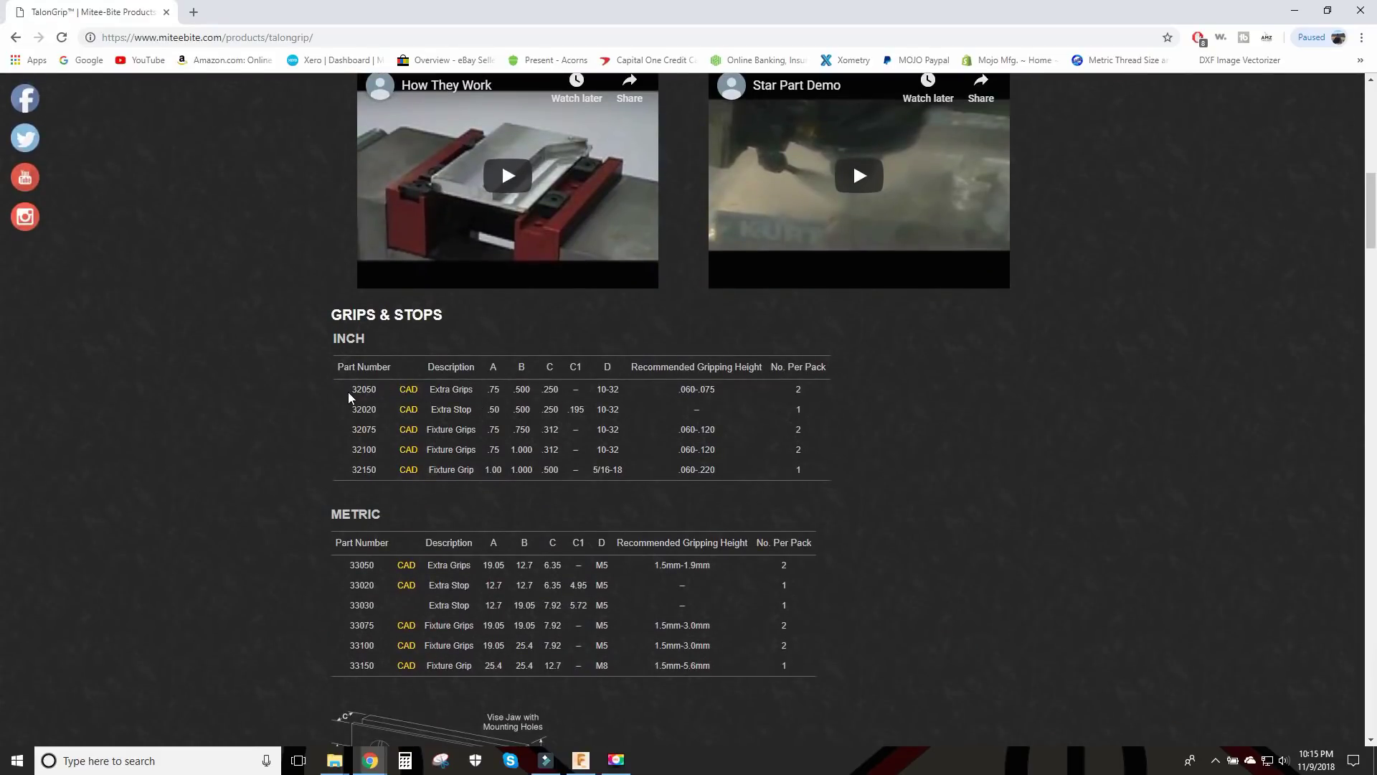
drag(349, 392, 377, 392)
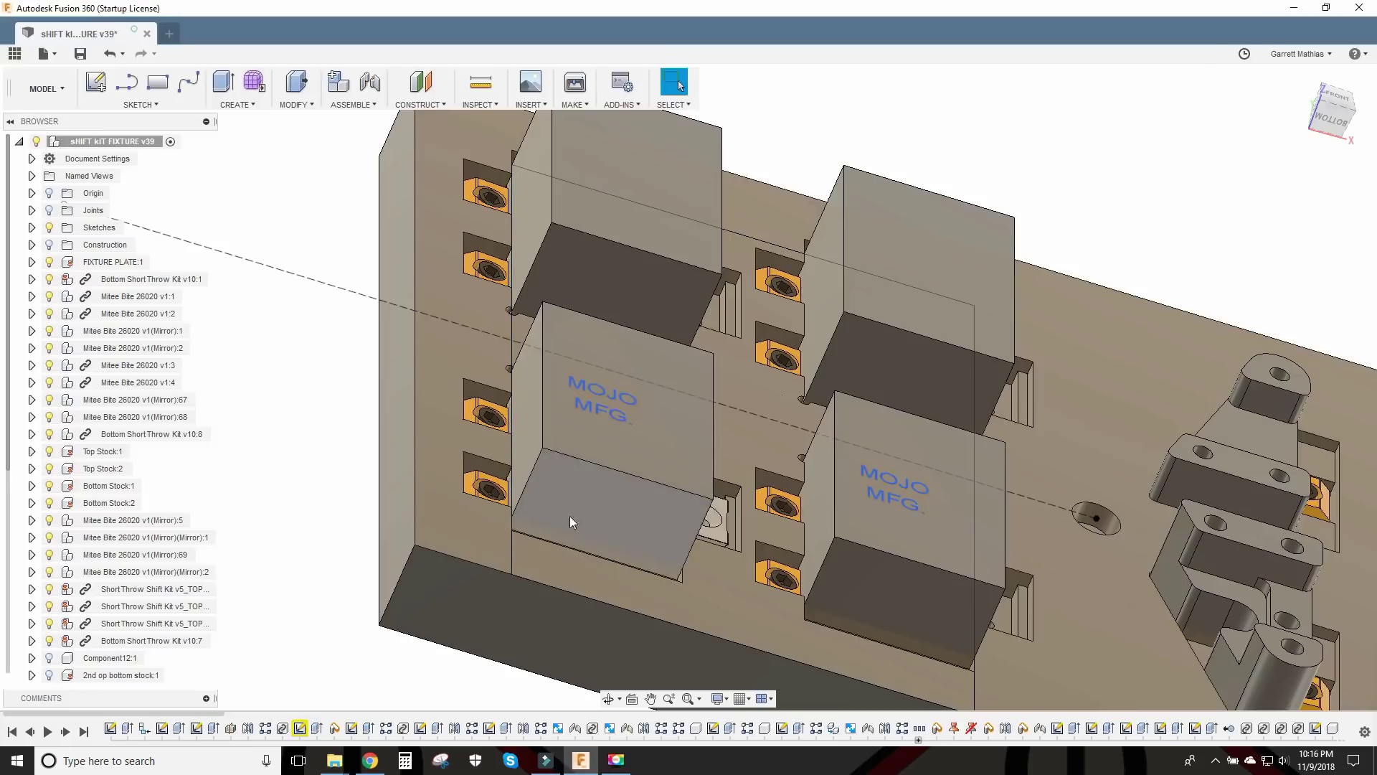
Return to Fusion 360 and examine the stock blocks, the machined bracket parts, and the clamps and pockets that hold those parts
shift+middle_drag(647, 469, 639, 526)
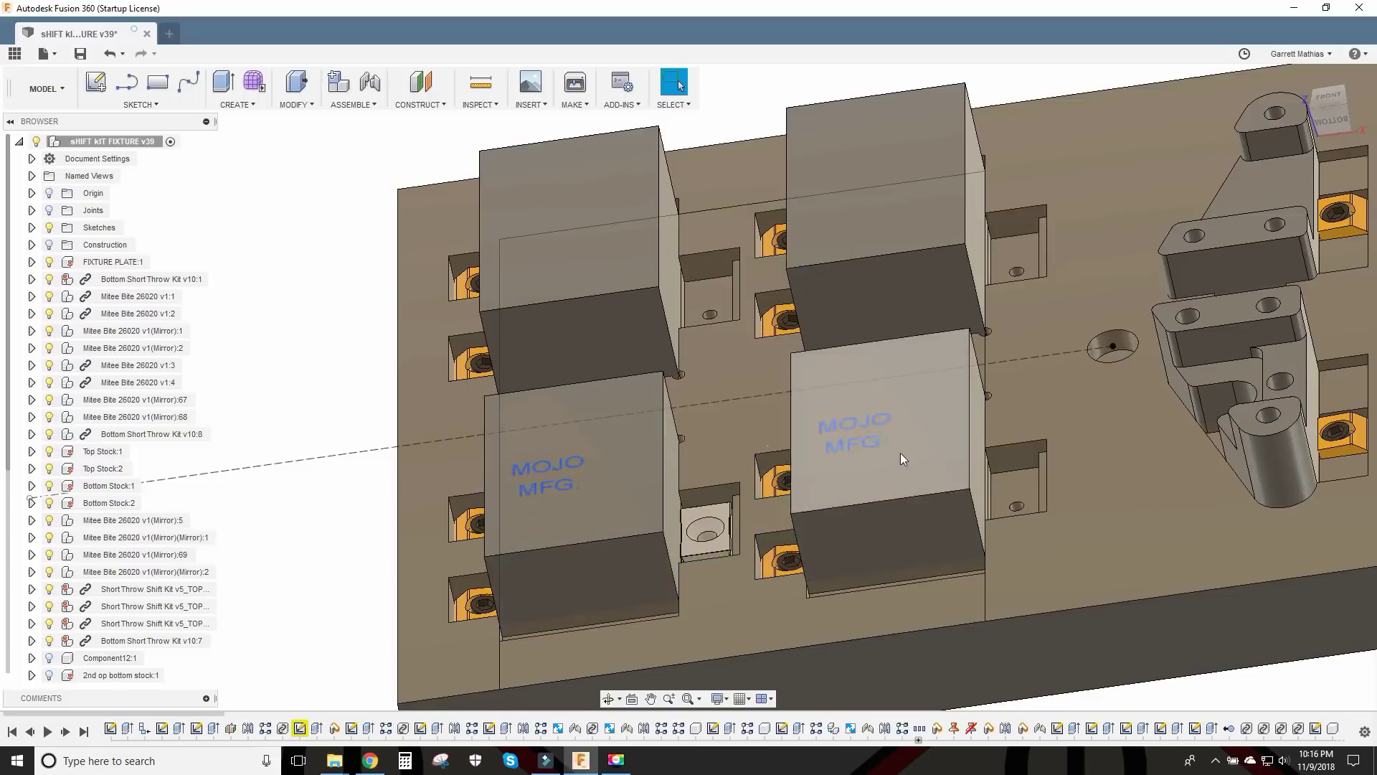
shift+middle_drag(901, 453, 685, 372)
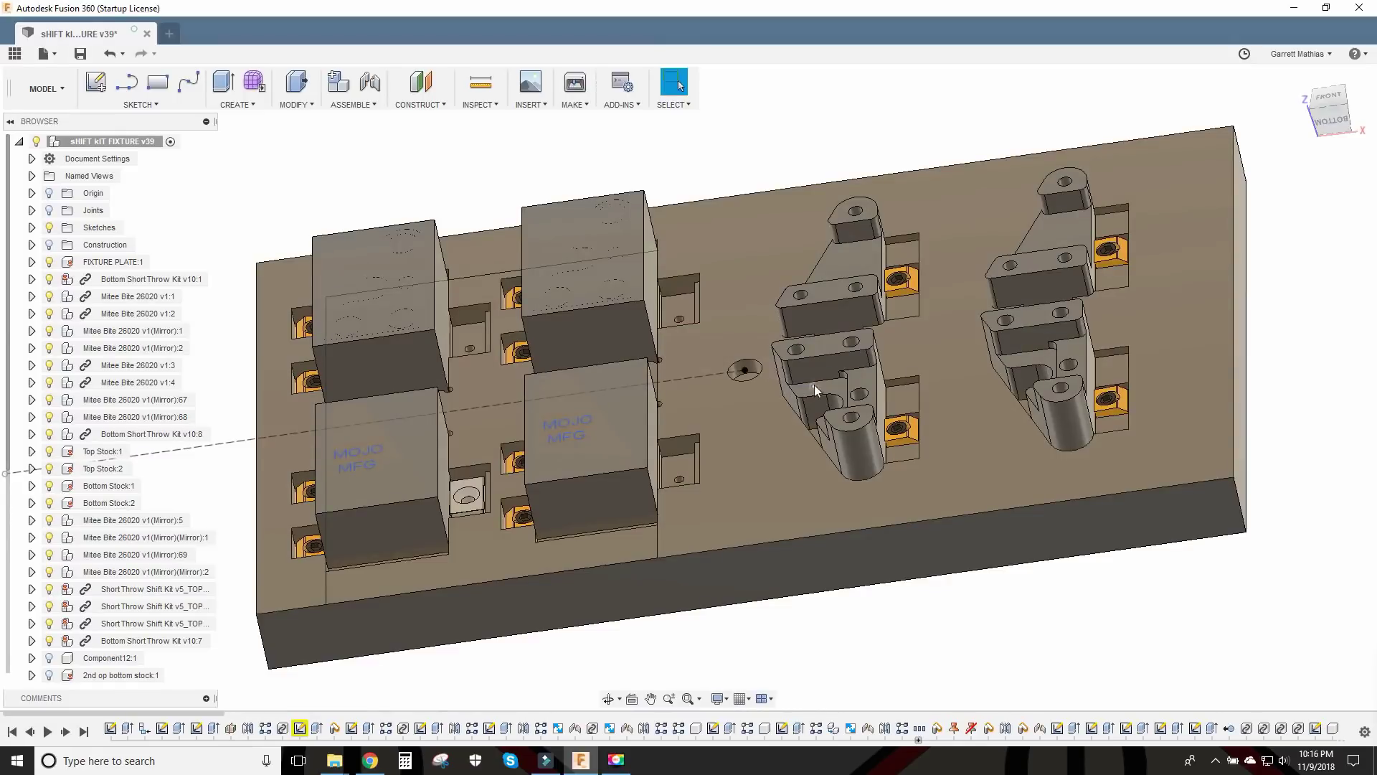
middle_drag(815, 384, 818, 396)
middle_drag(974, 360, 905, 389)
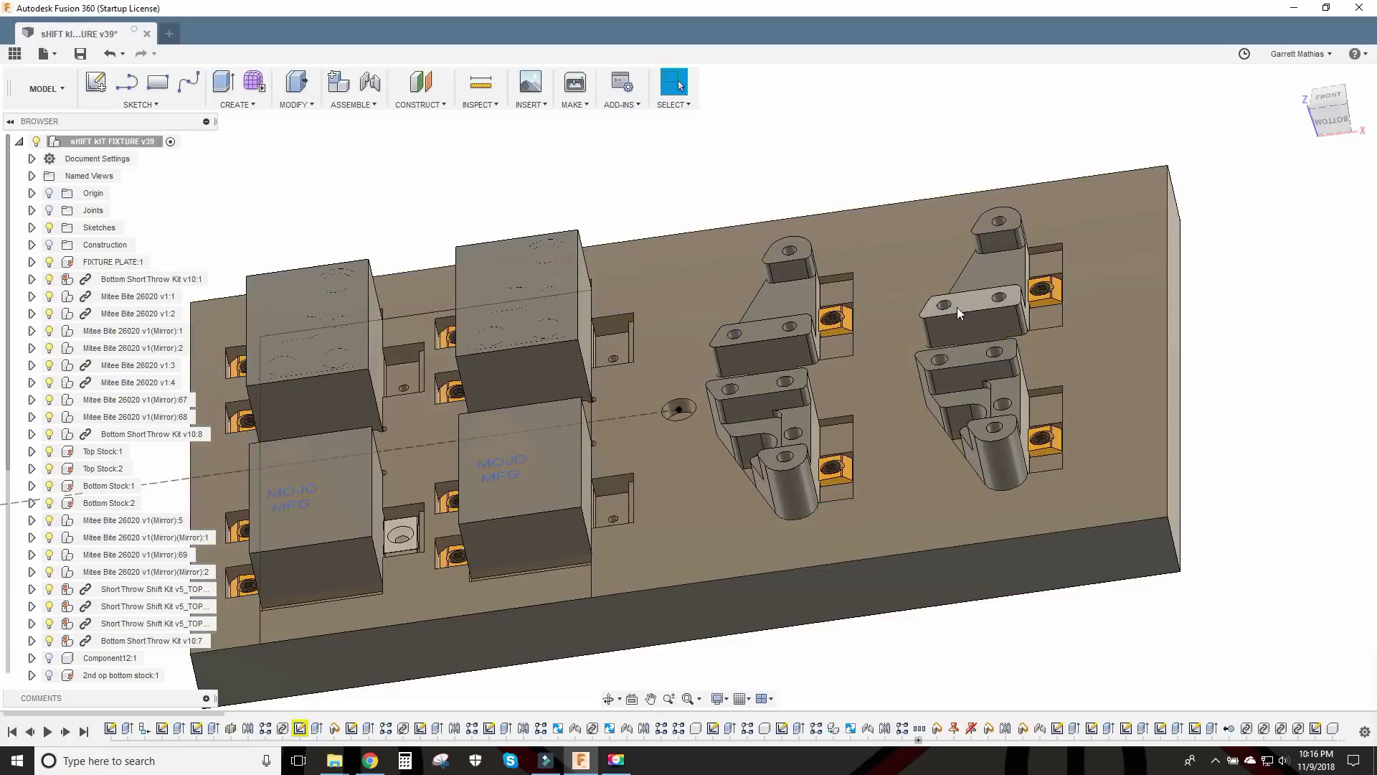
scroll(1011, 421, up, 3)
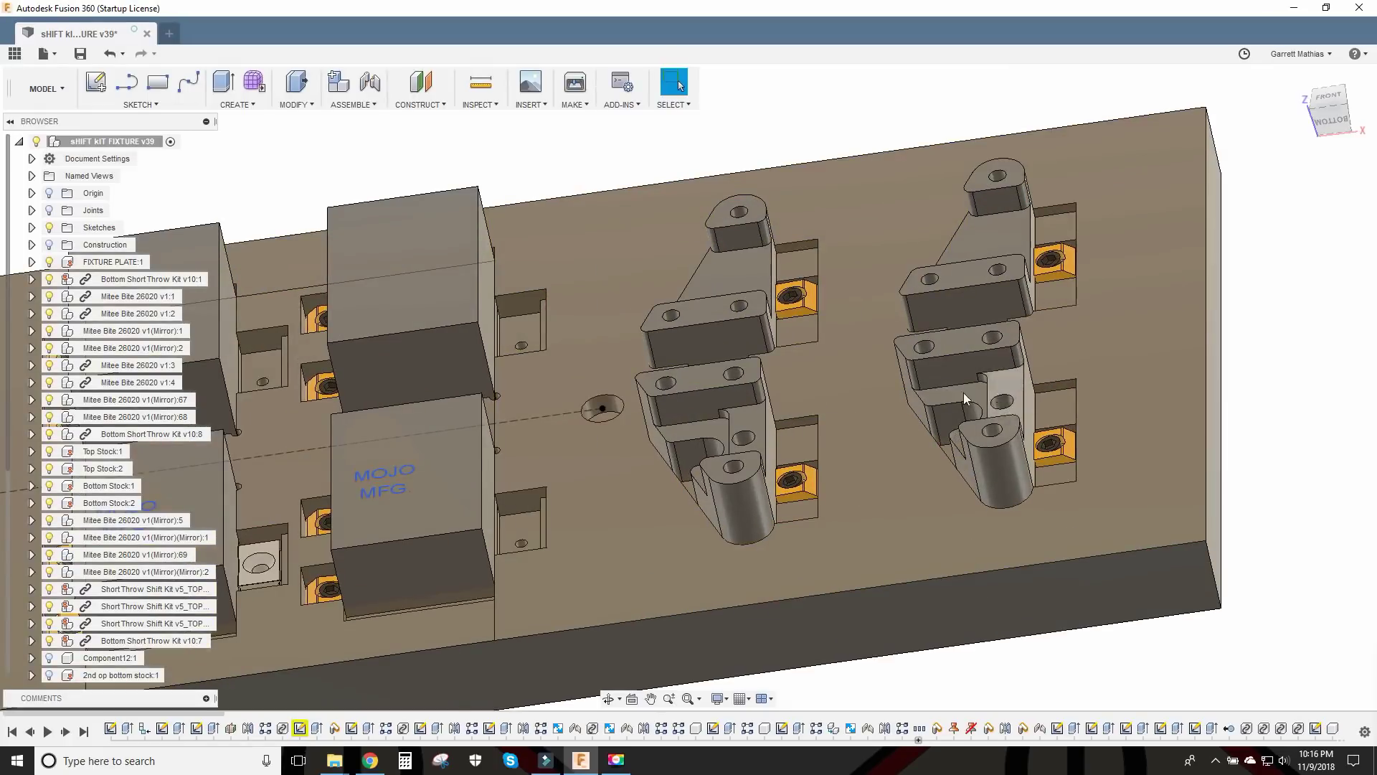
scroll(855, 422, down, 2)
shift+middle_drag(787, 412, 724, 376)
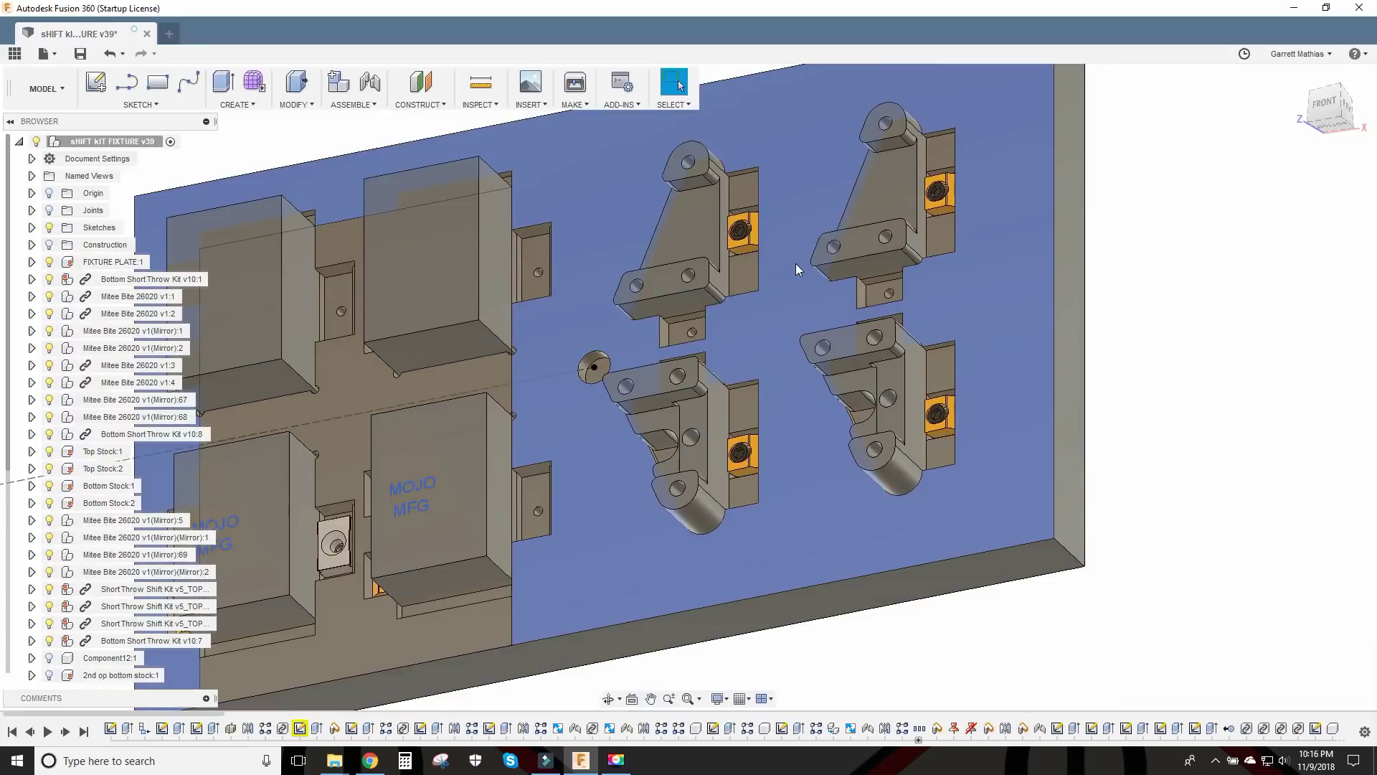
scroll(763, 269, up, 5)
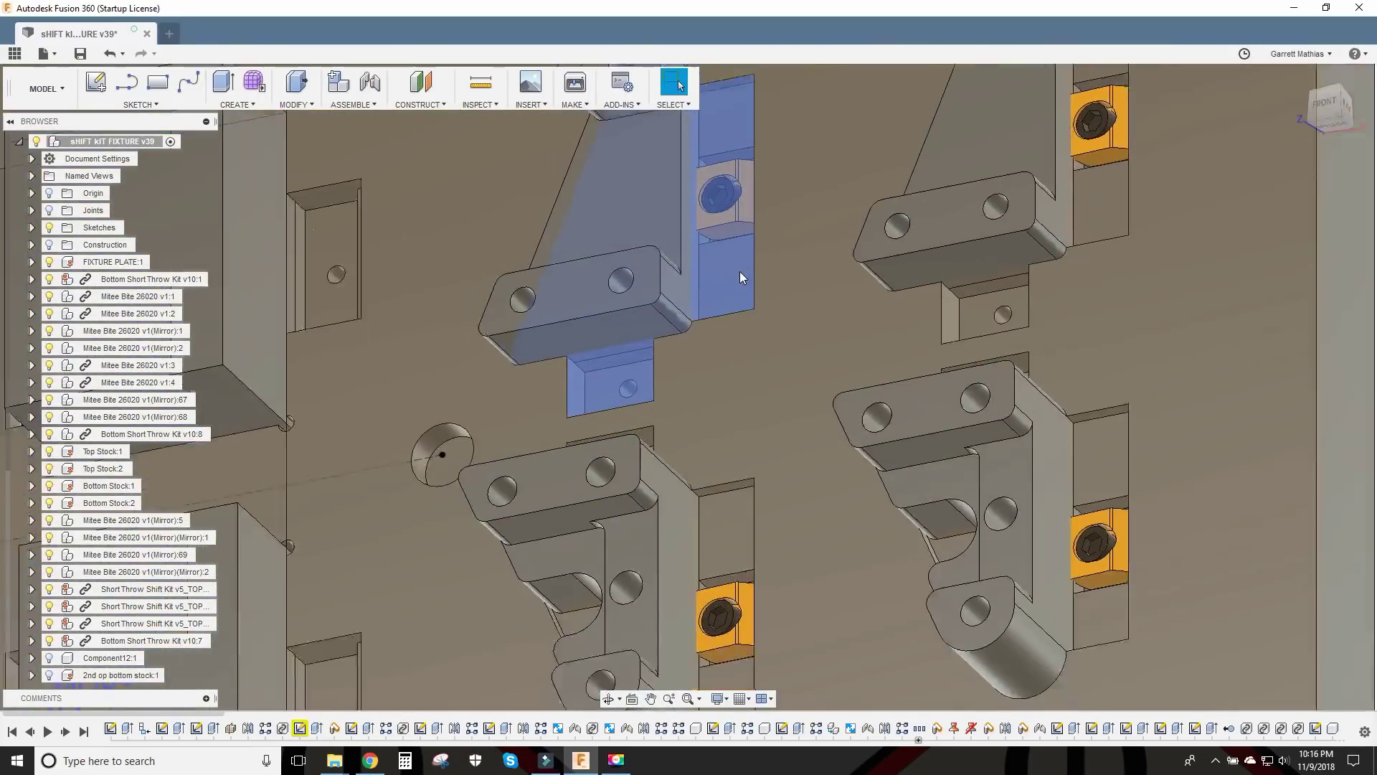
scroll(739, 271, down, 2)
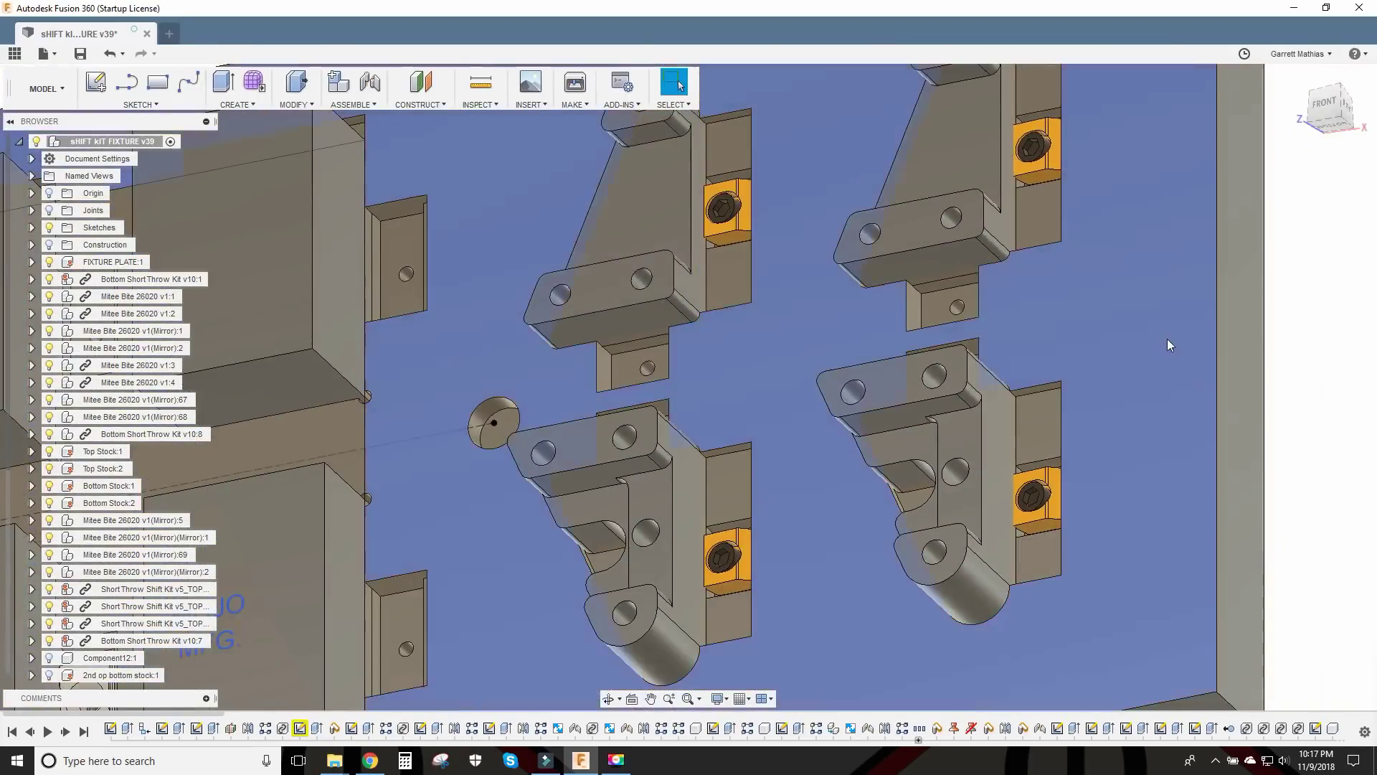
scroll(908, 273, up, 5)
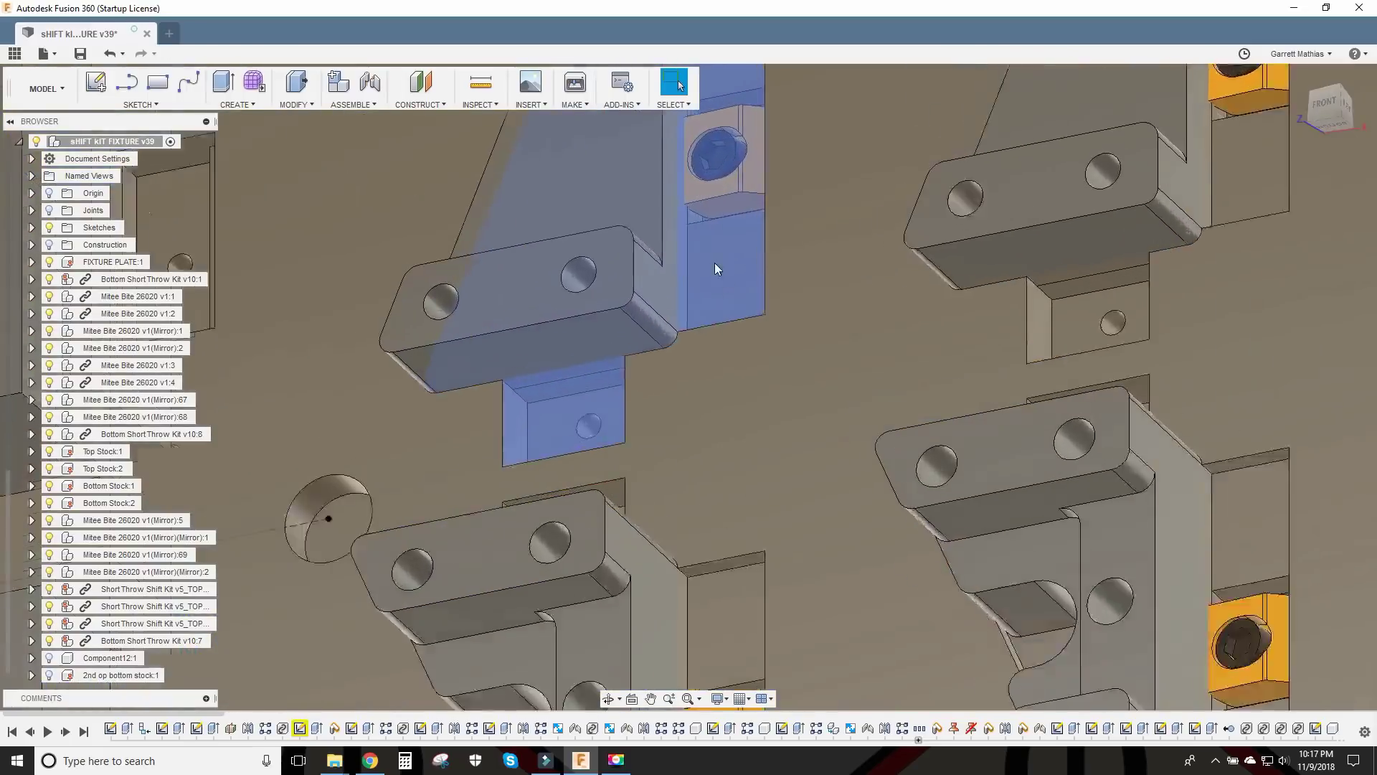
scroll(707, 170, down, 2)
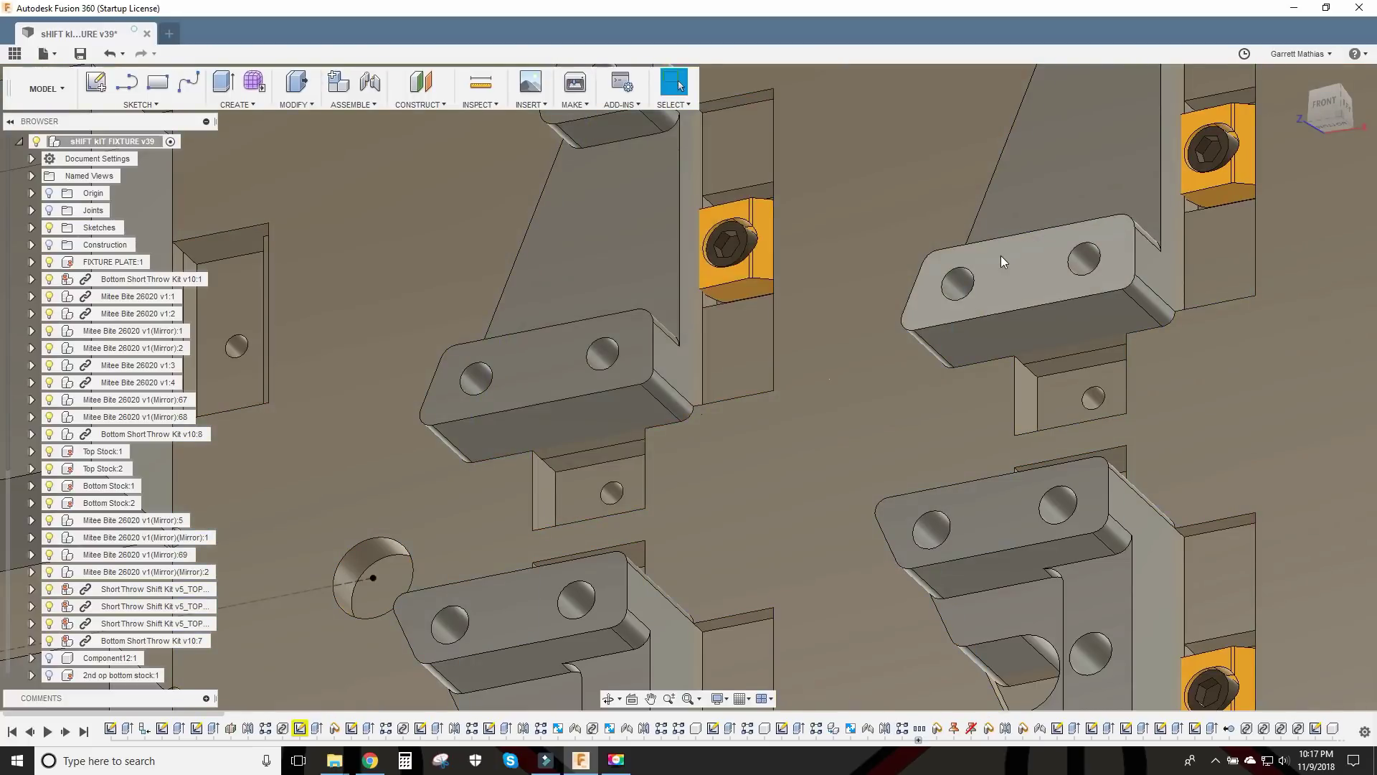
Switch to Chrome and review the Mitee-Bite Fixture Clamps page, its clamp diagrams and inch table, highlighting part number 10207
scroll(837, 393, down, 2)
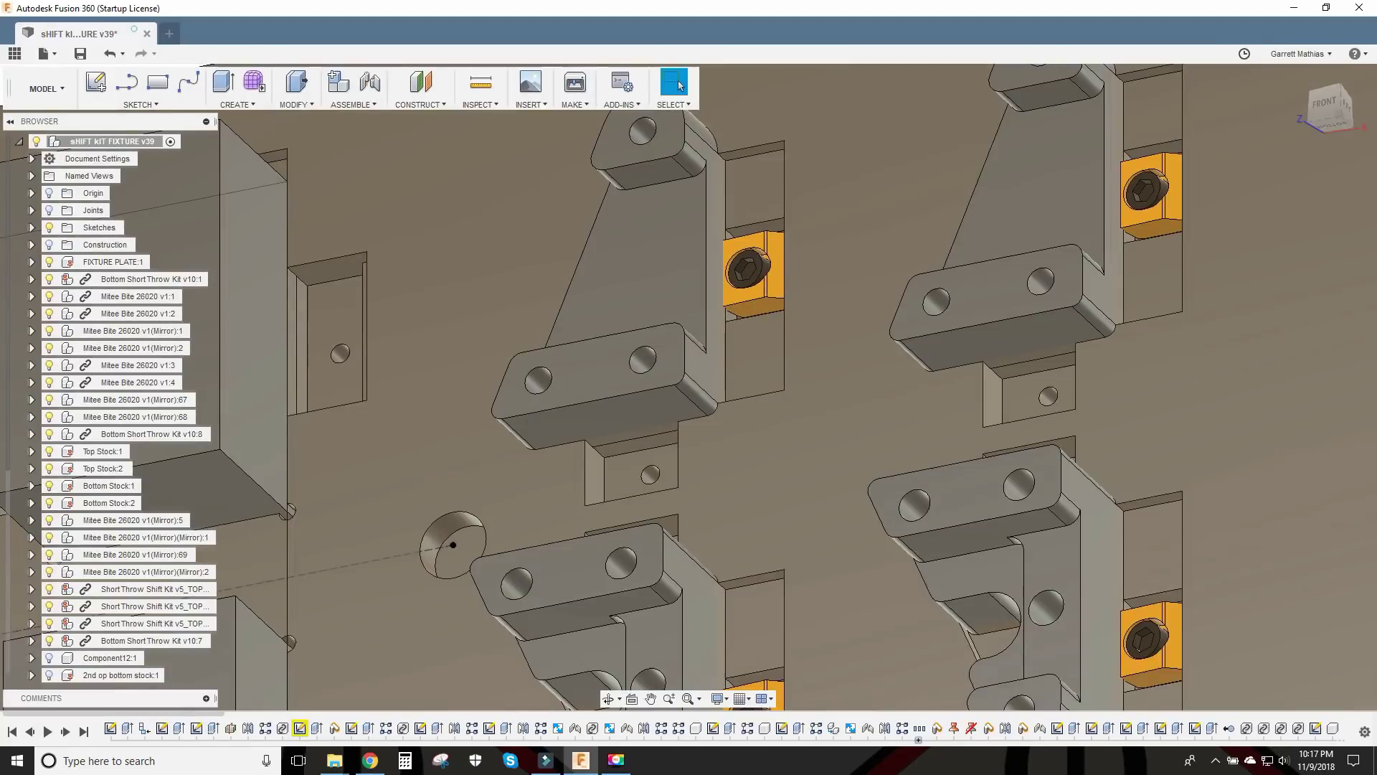
key(alt+Tab)
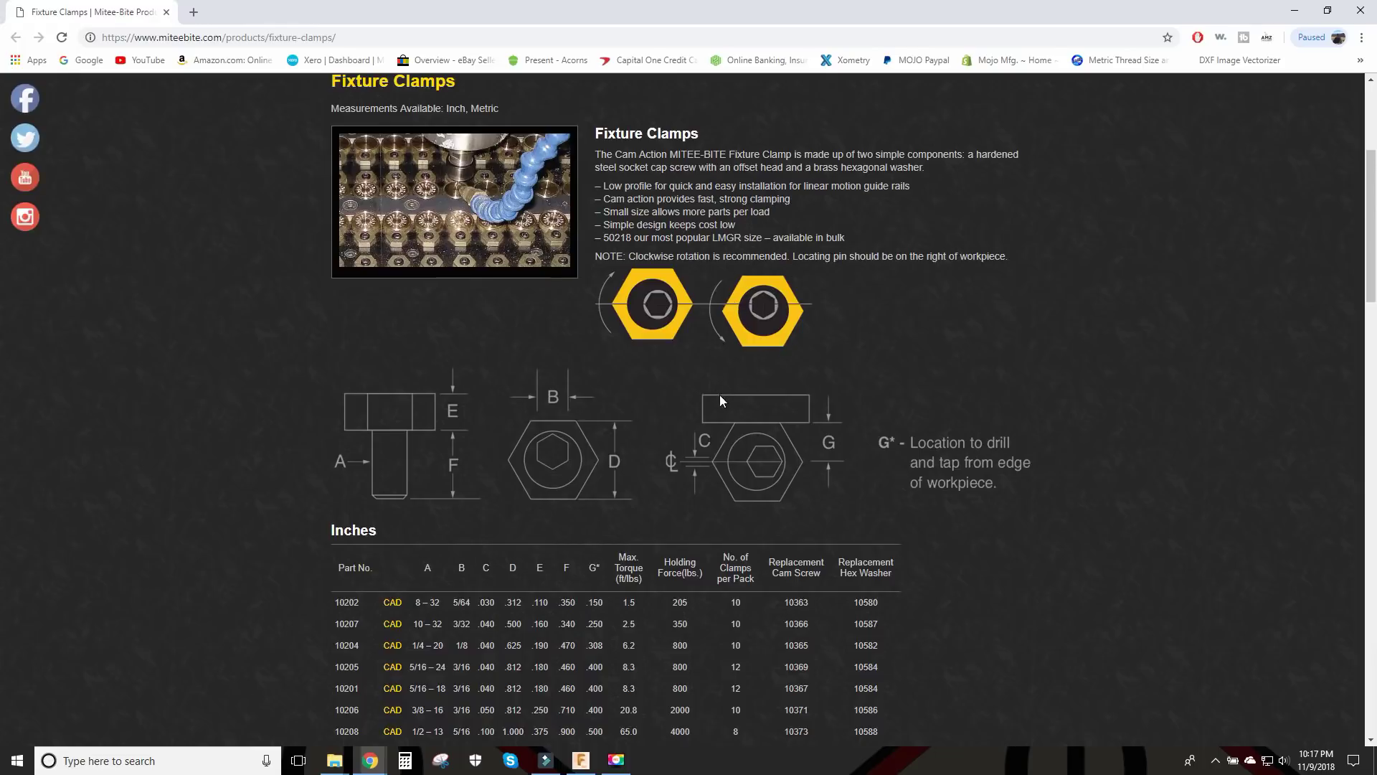
scroll(796, 480, down, 2)
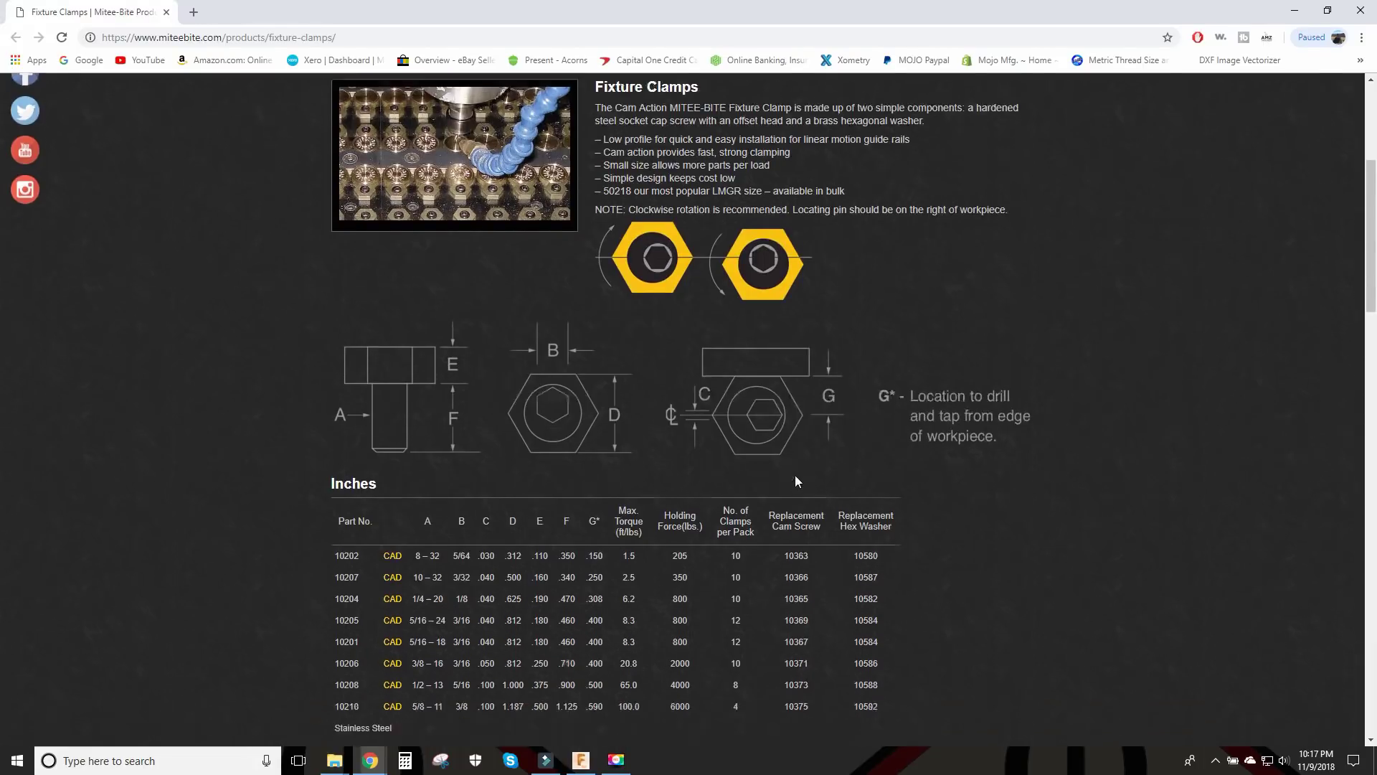
scroll(667, 381, up, 5)
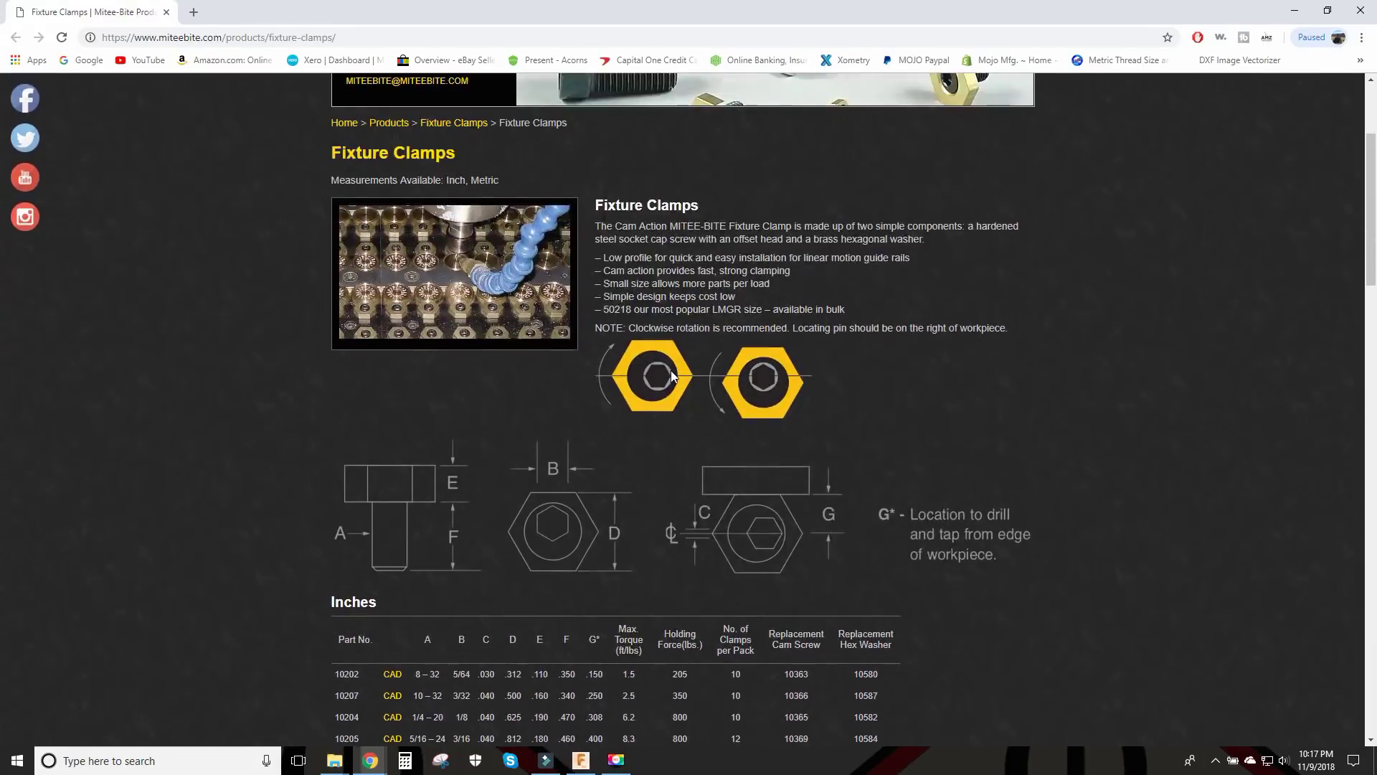
scroll(694, 354, up, 1)
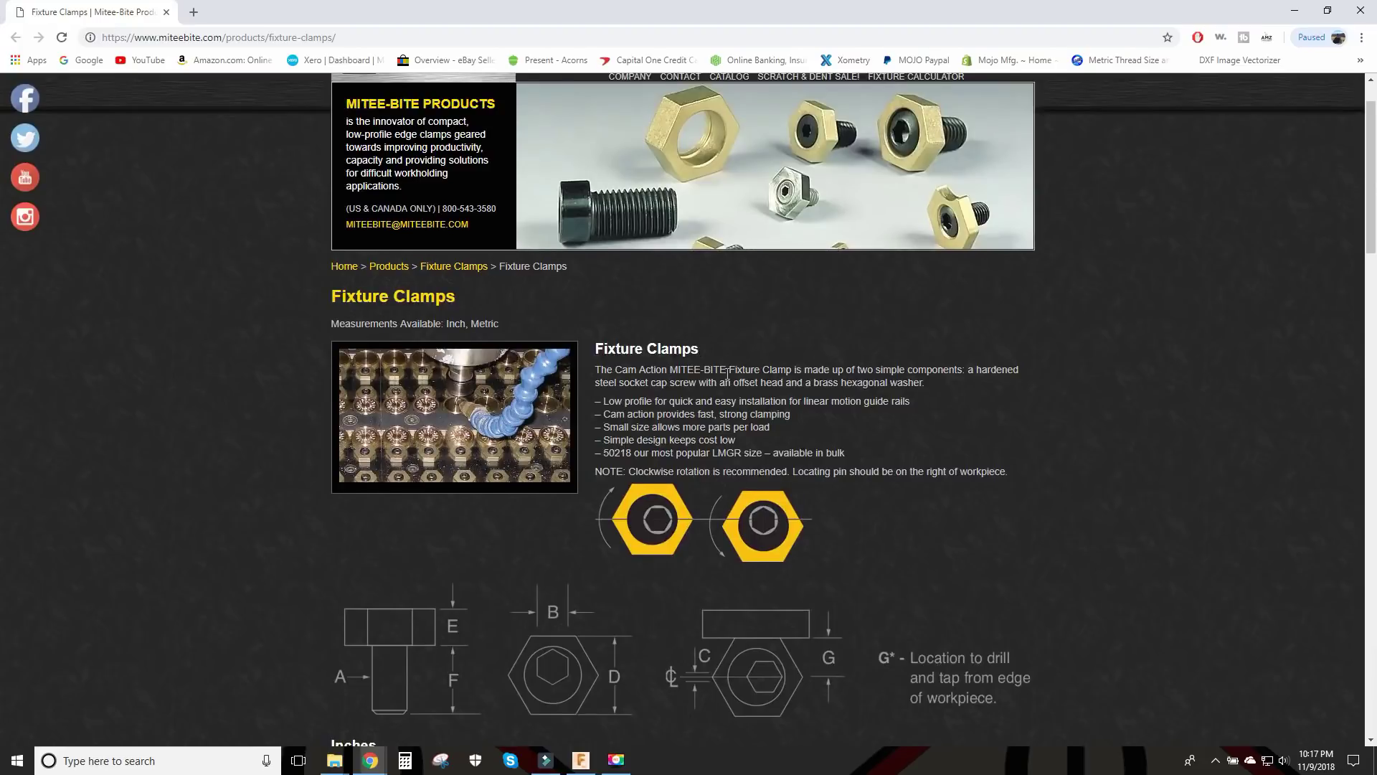
scroll(717, 341, up, 1)
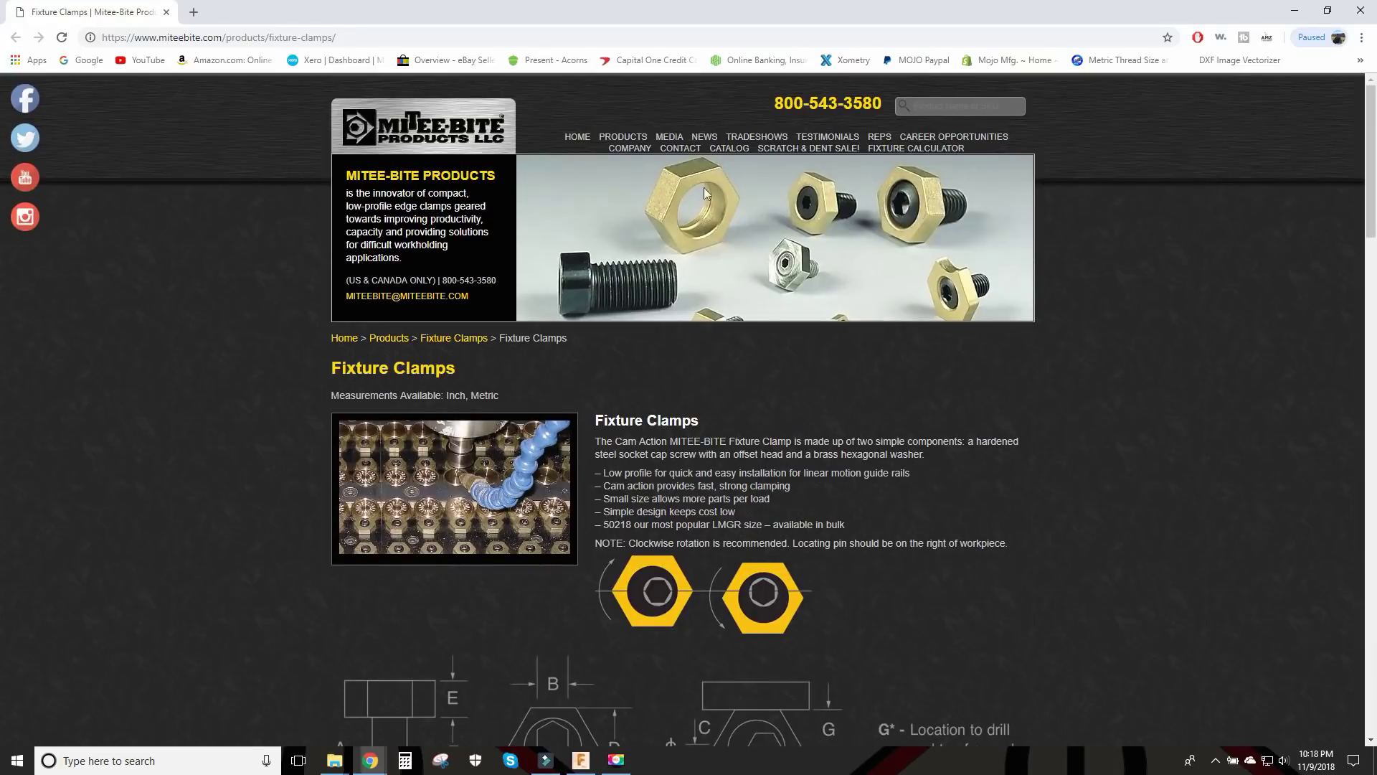
scroll(765, 456, down, 5)
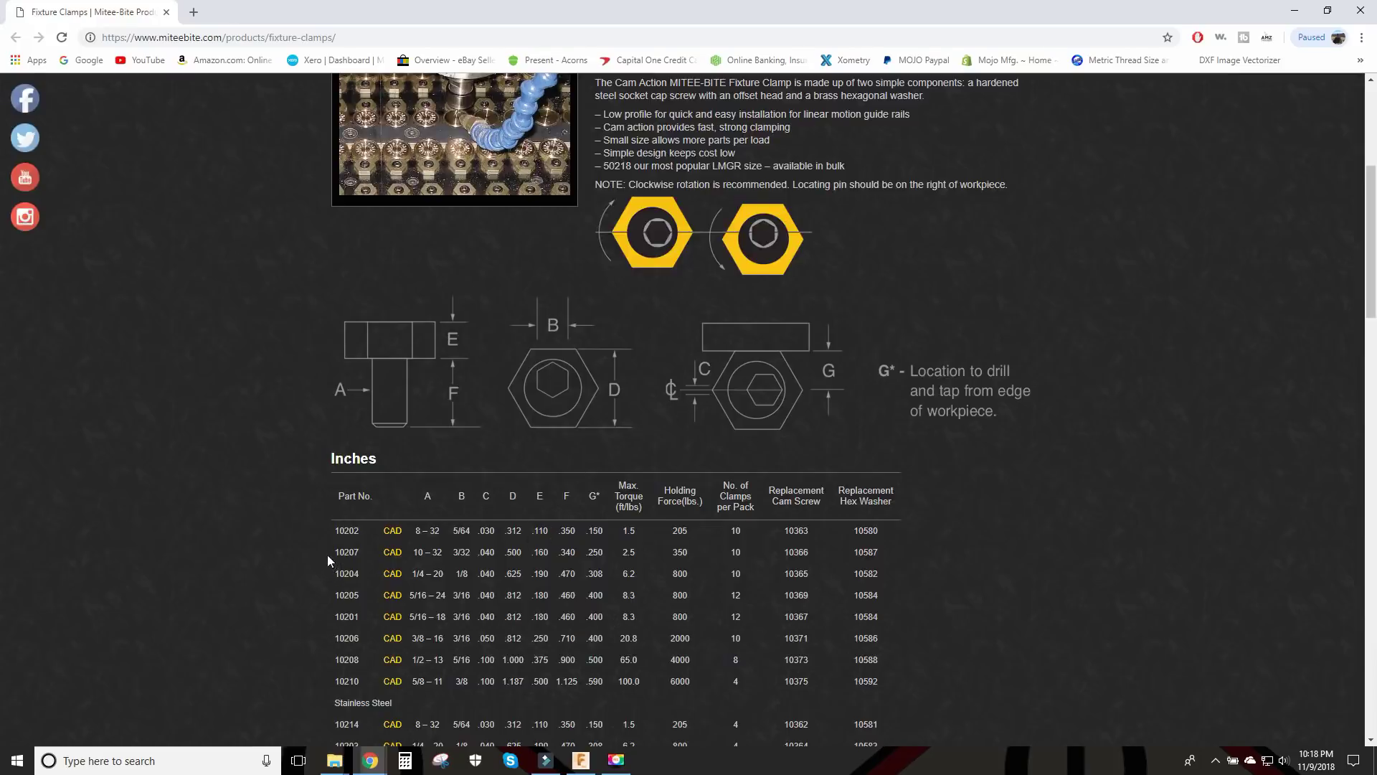
drag(334, 553, 354, 552)
Return to Fusion 360 and examine the round hole in the fixture plate between the stock blocks and the machined bracket parts
click(1295, 14)
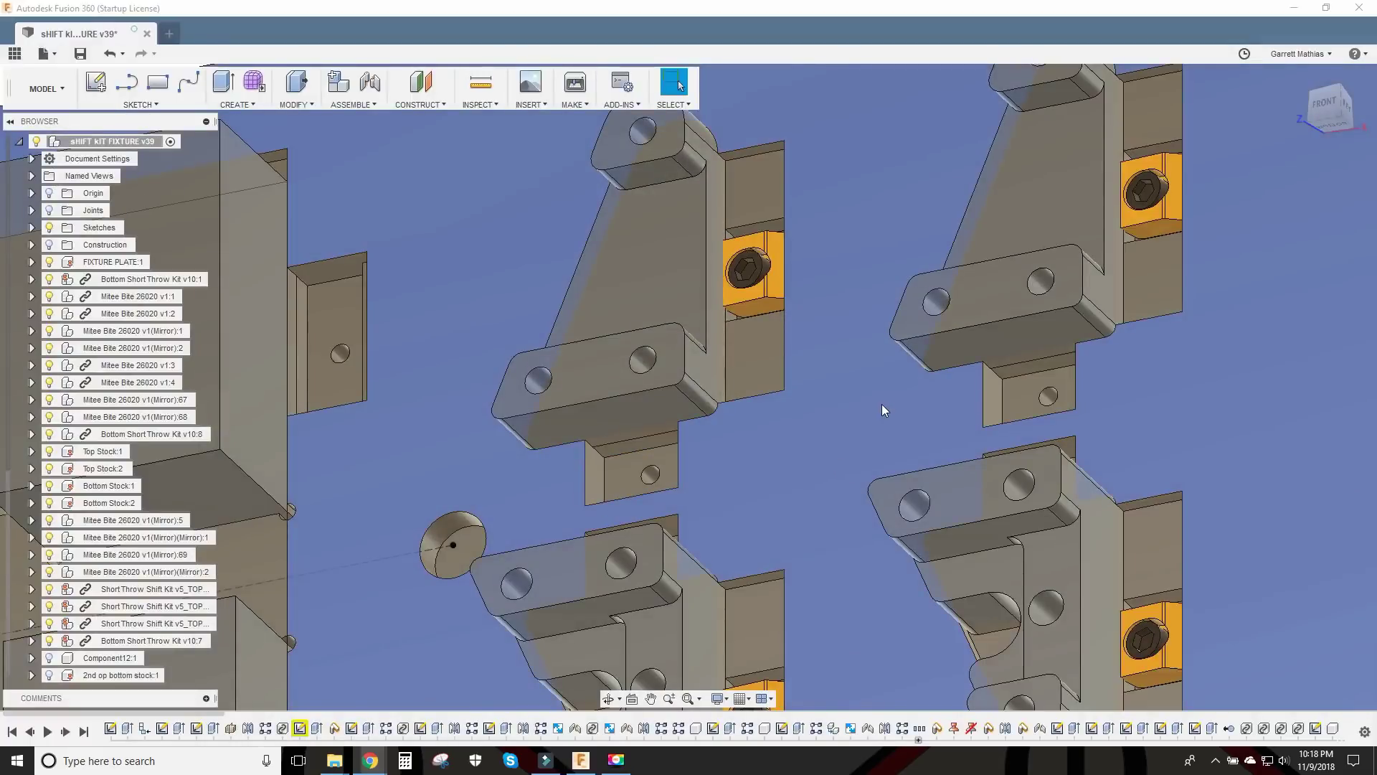
scroll(841, 421, down, 10)
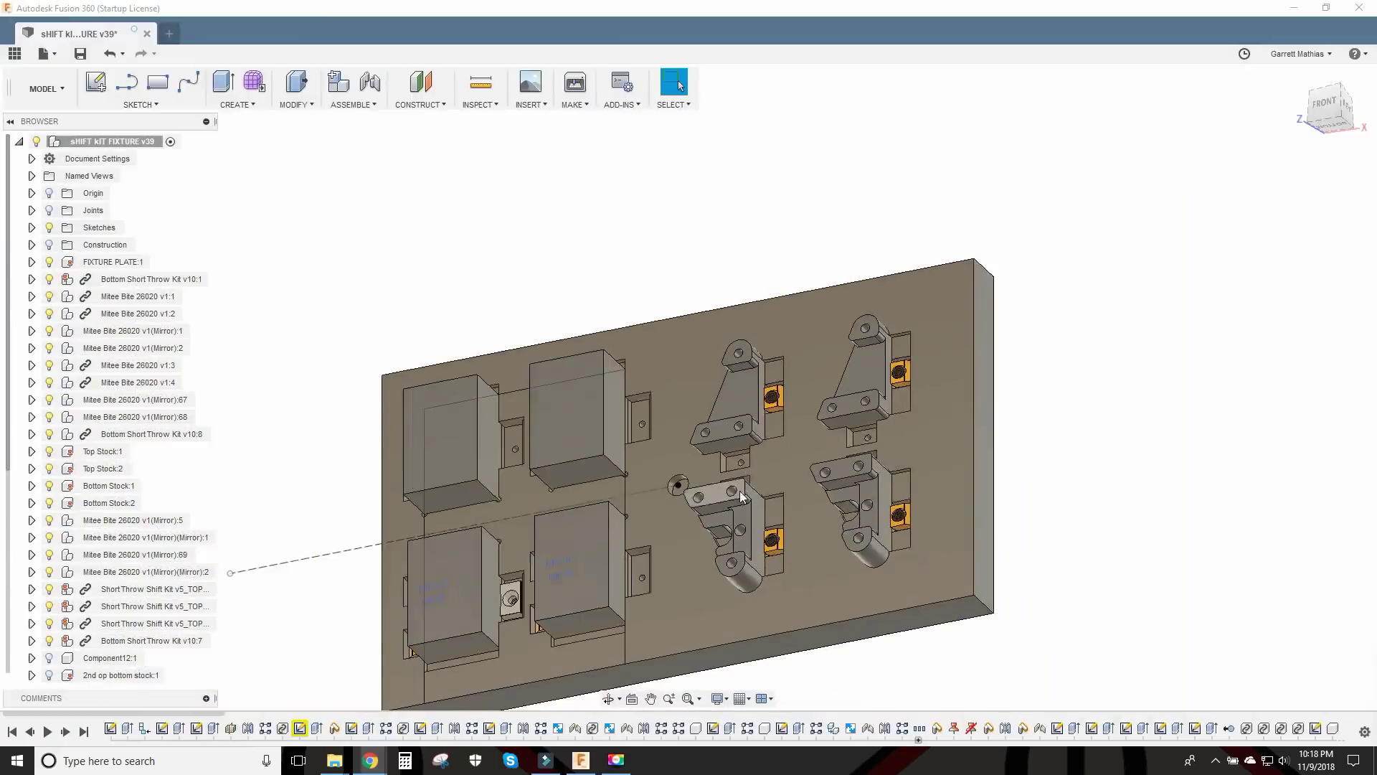
shift+middle_drag(740, 472, 783, 476)
middle_drag(664, 512, 790, 368)
scroll(768, 385, up, 3)
scroll(759, 389, down, 4)
scroll(791, 344, up, 5)
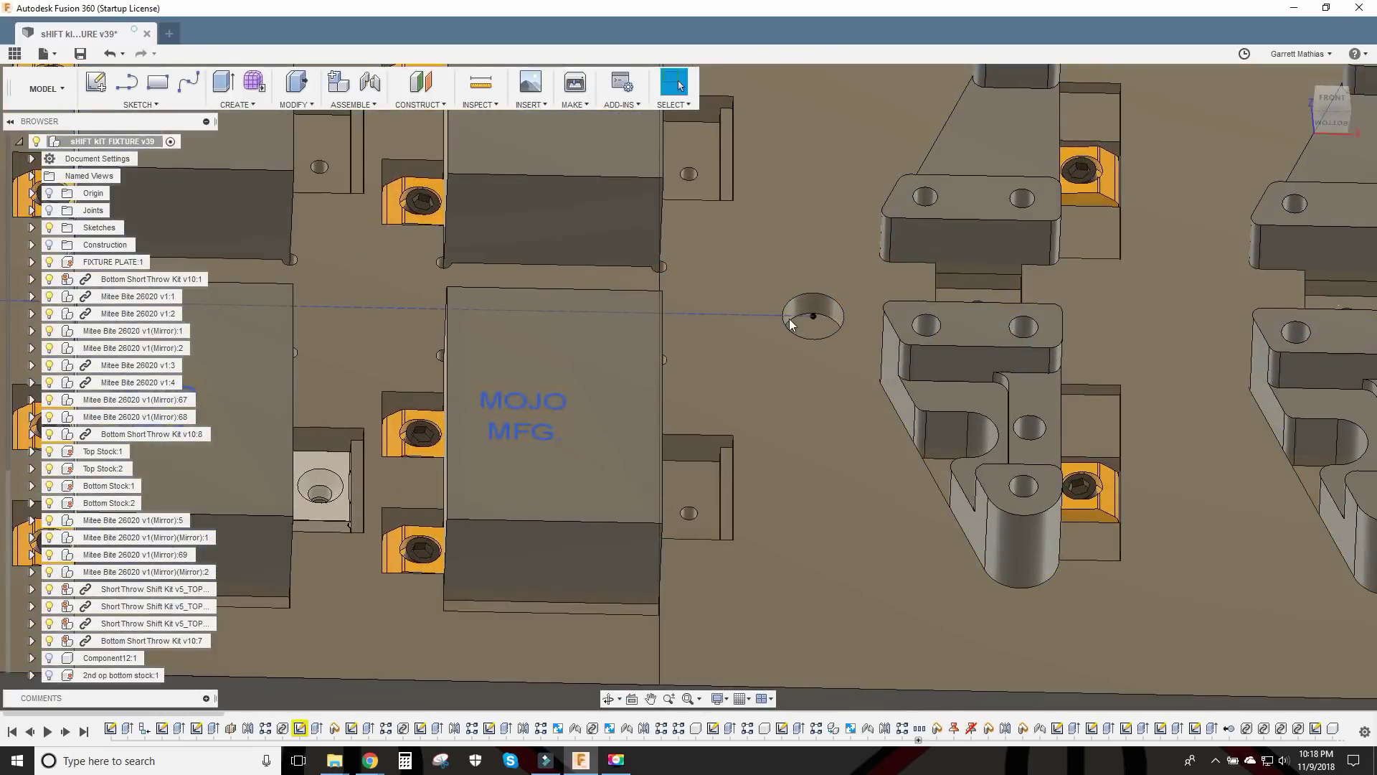
scroll(790, 323, down, 3)
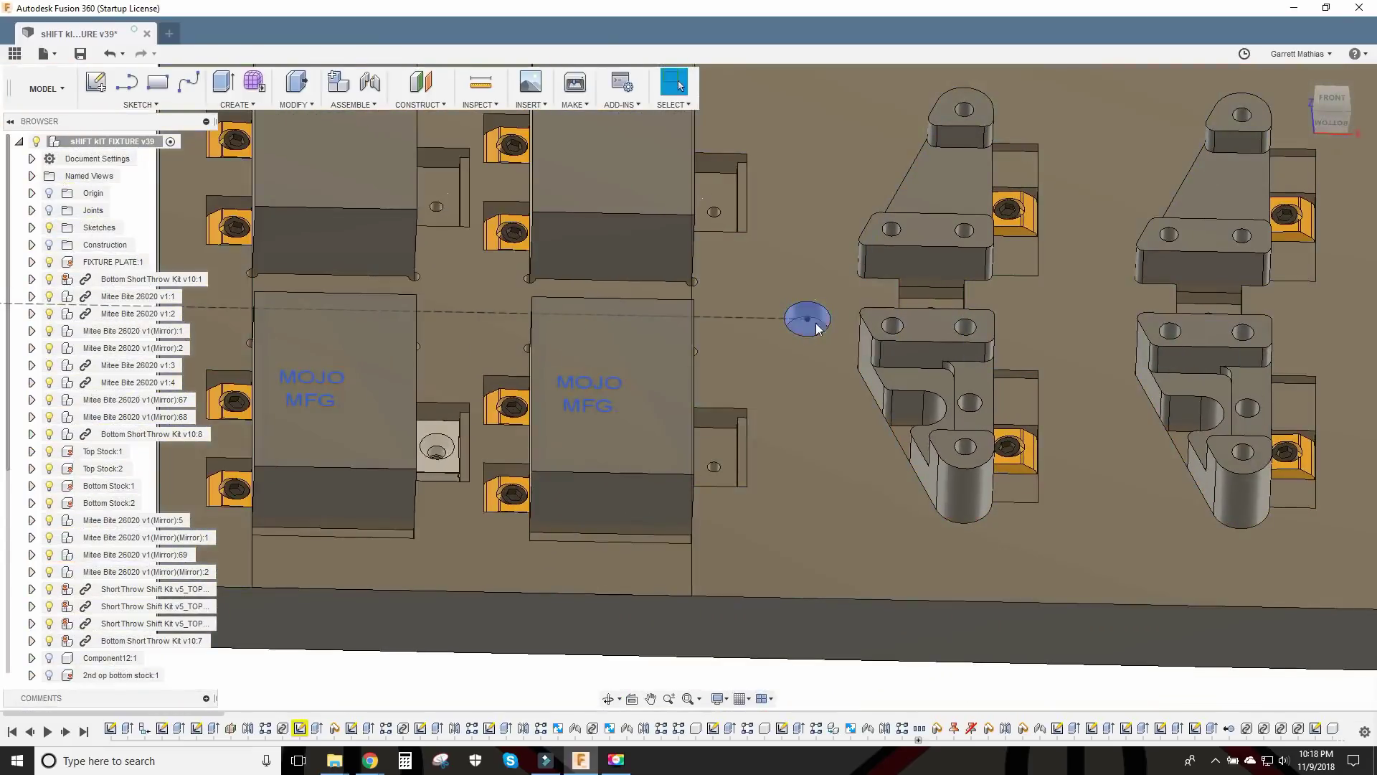
scroll(818, 326, down, 4)
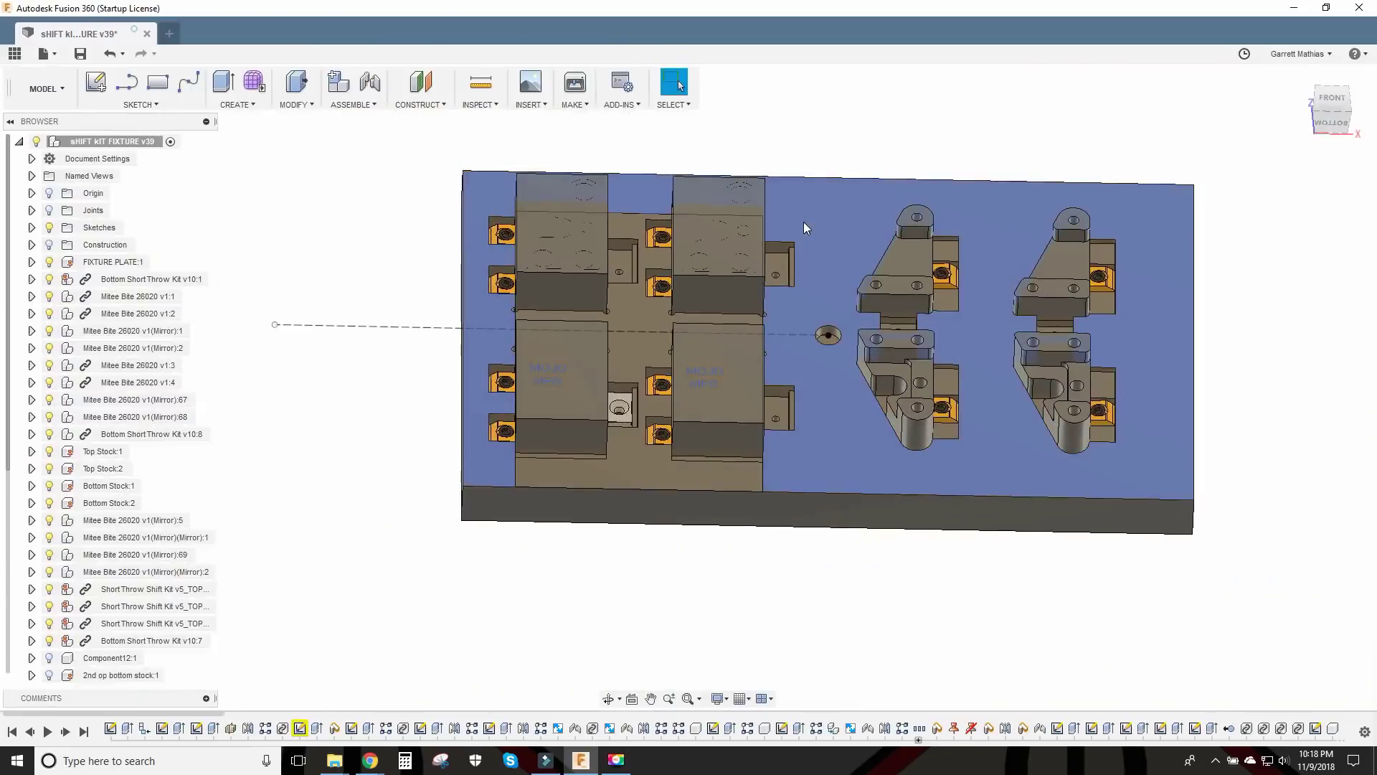
scroll(832, 337, up, 5)
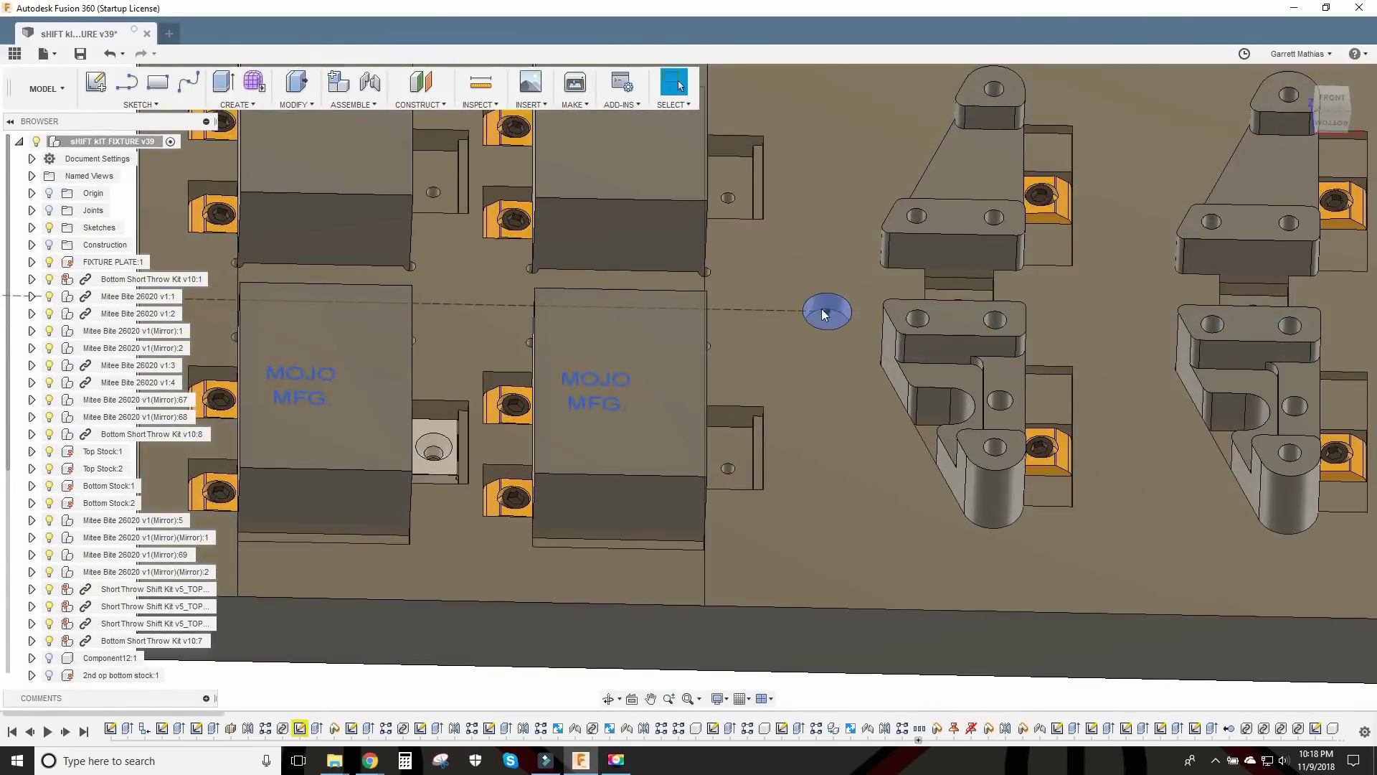
scroll(823, 314, up, 4)
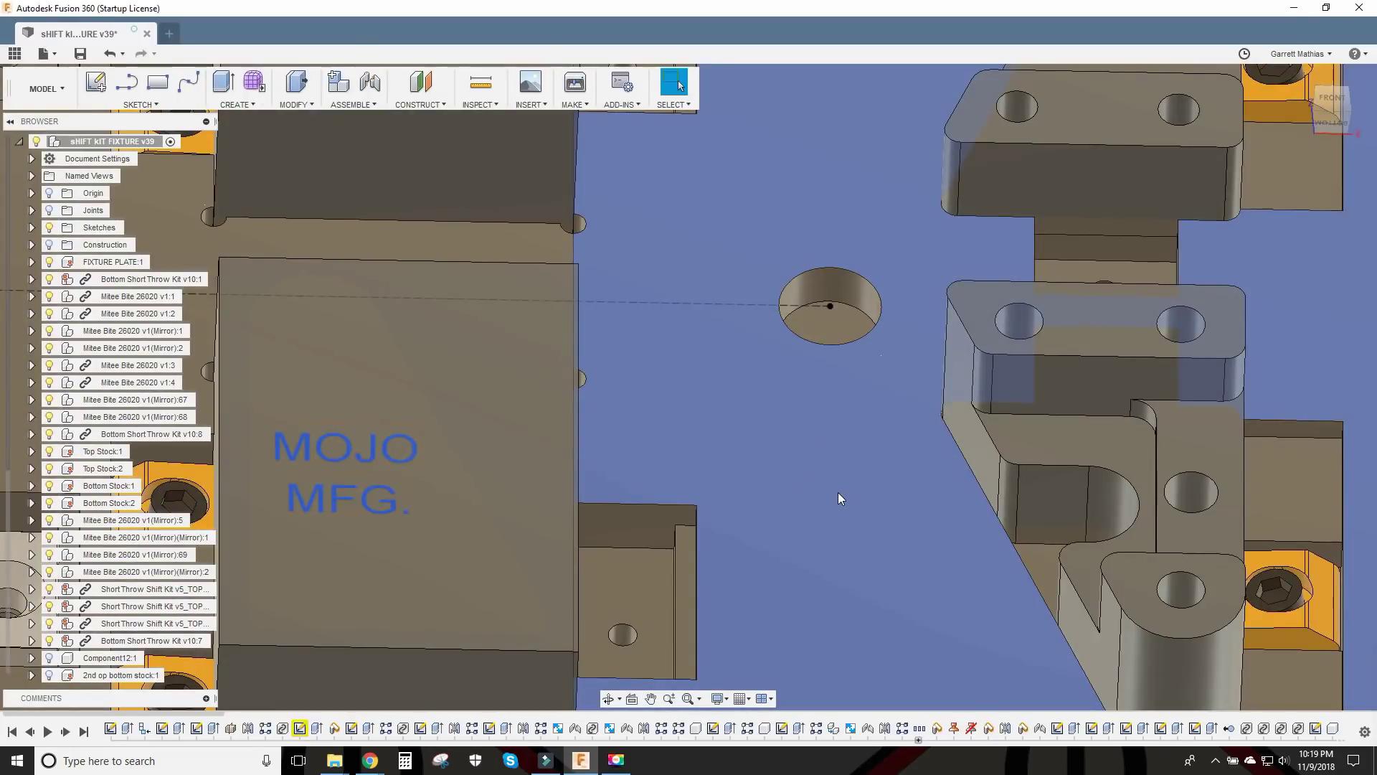
scroll(838, 492, down, 2)
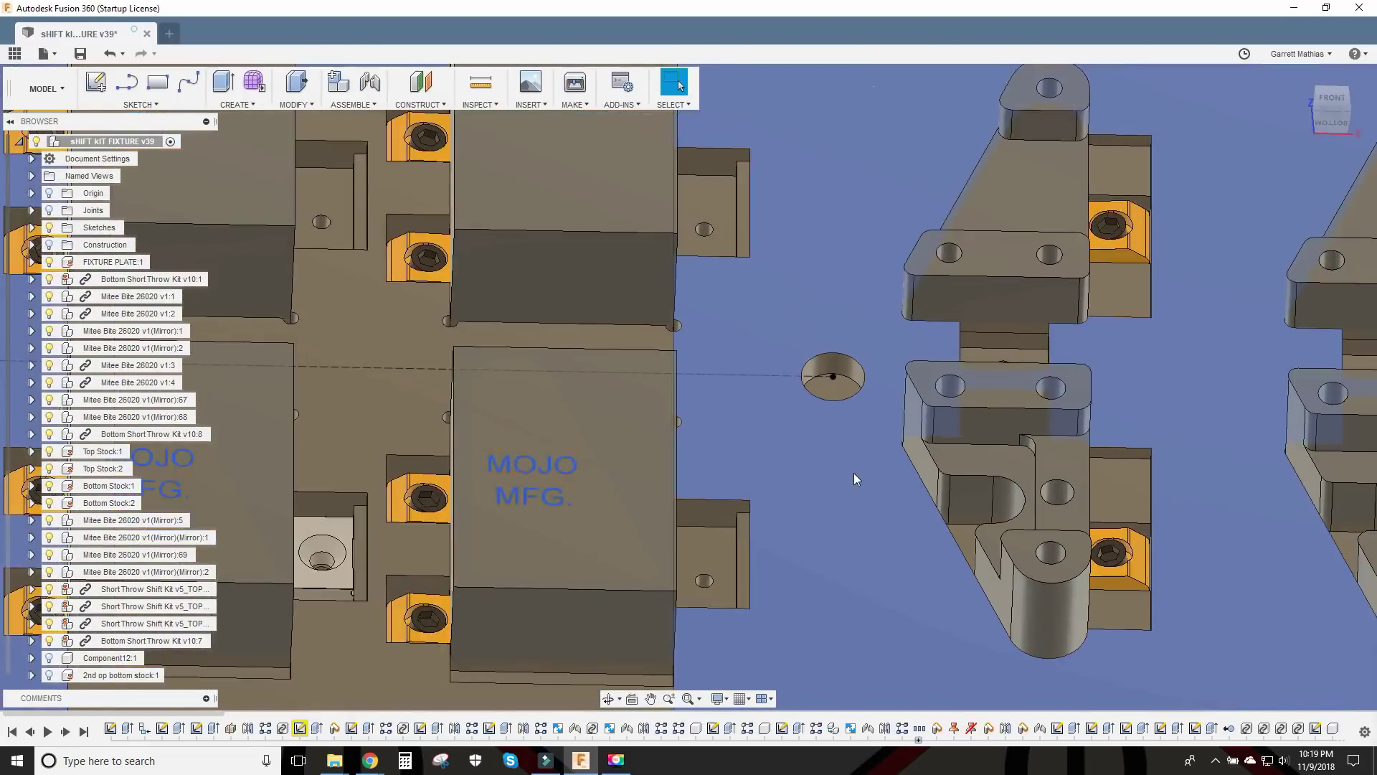
scroll(854, 478, down, 4)
scroll(832, 449, up, 4)
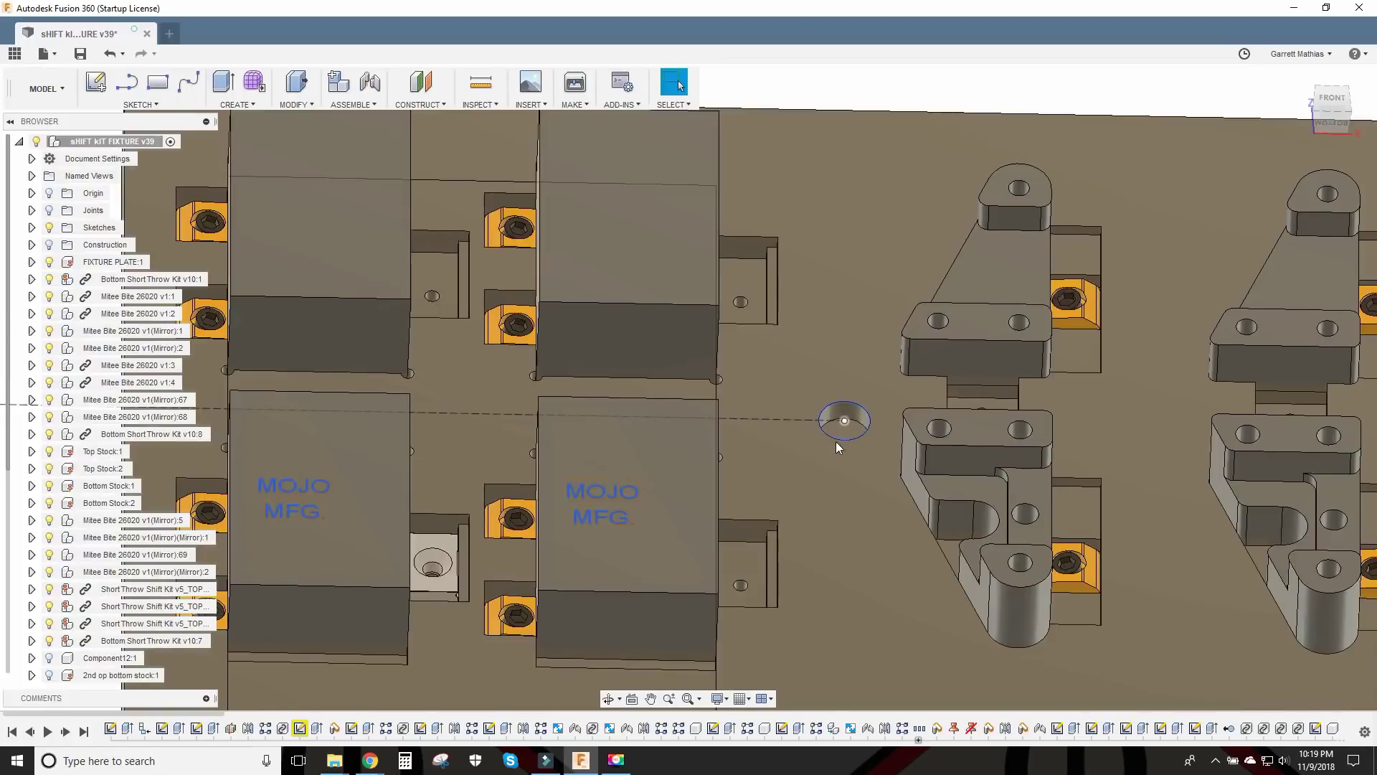
Examine the overall fixture plate layout, comparing the four stock blocks with the four clamped bracket parts
scroll(797, 540, down, 3)
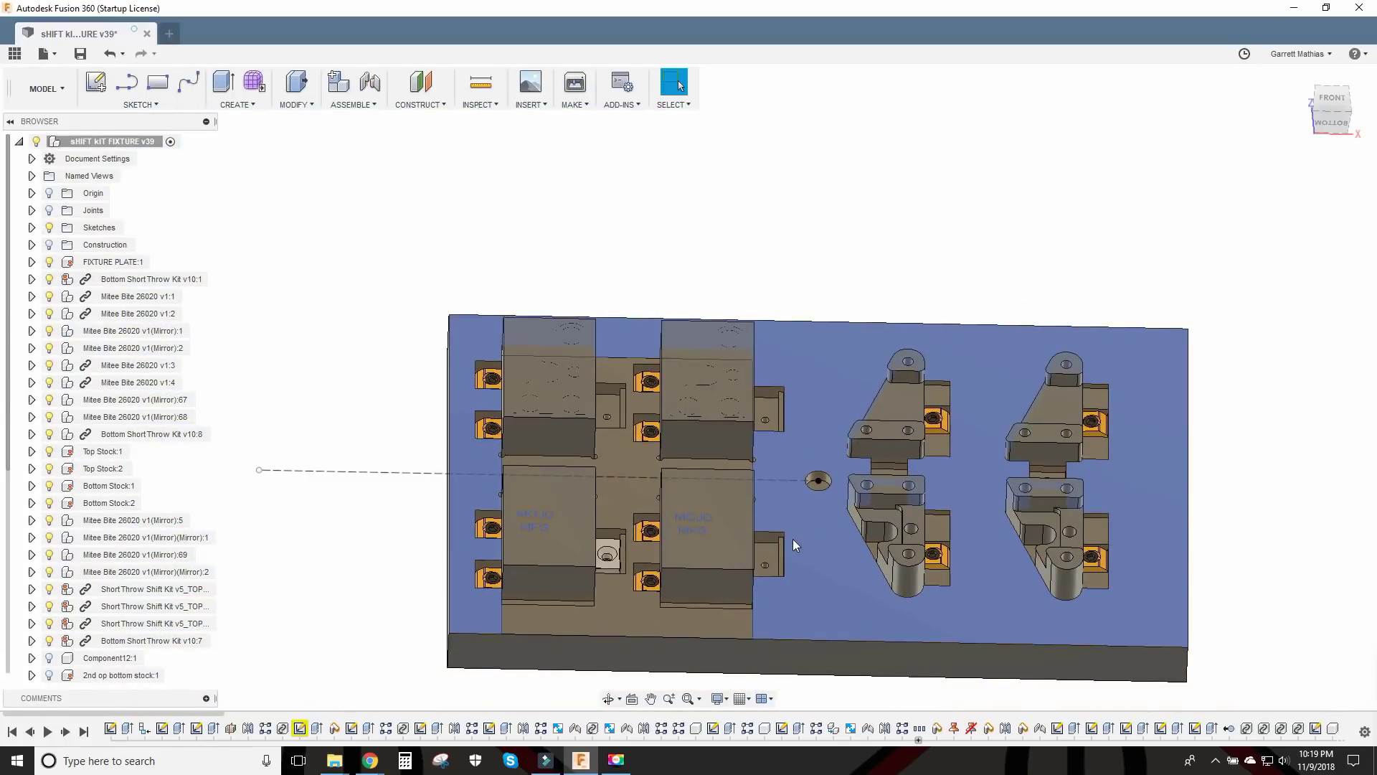
scroll(793, 531, down, 3)
scroll(804, 511, up, 5)
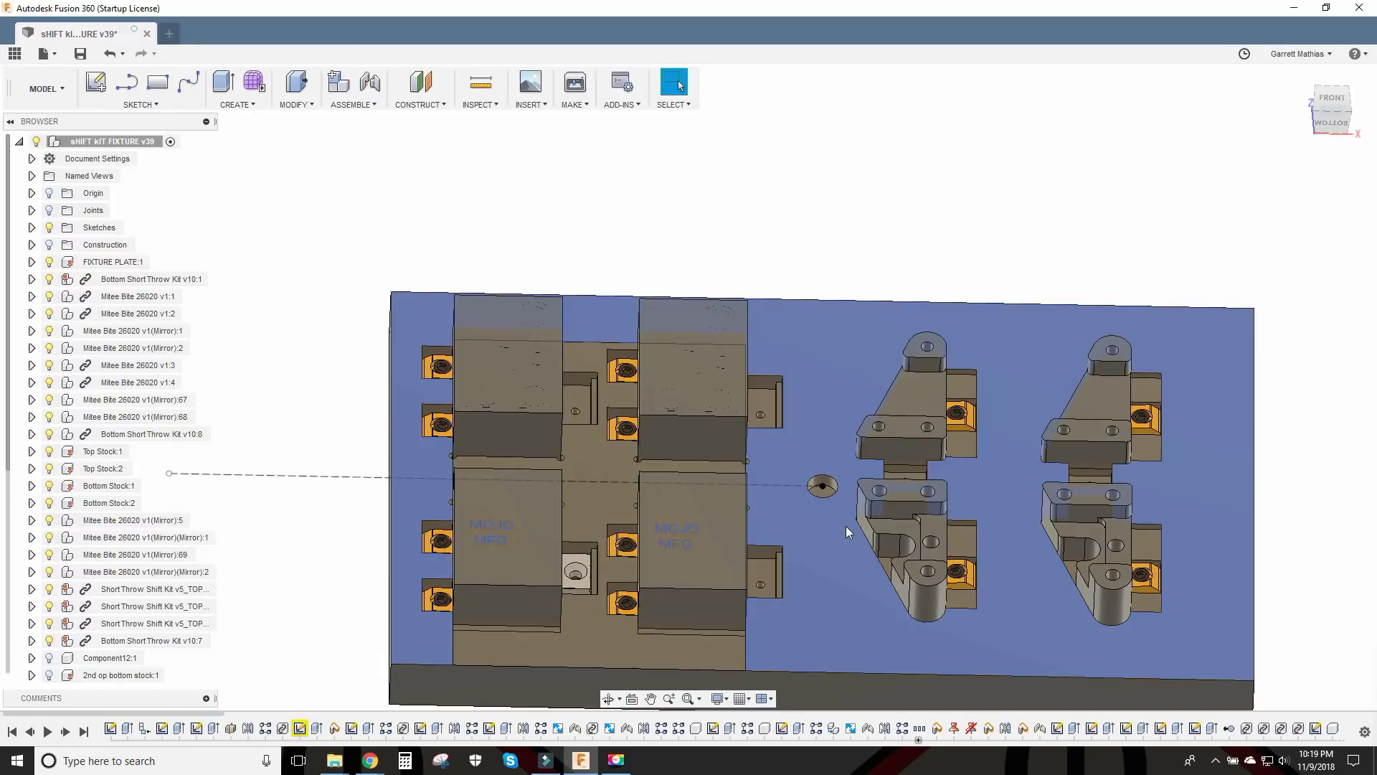
middle_drag(841, 509, 838, 389)
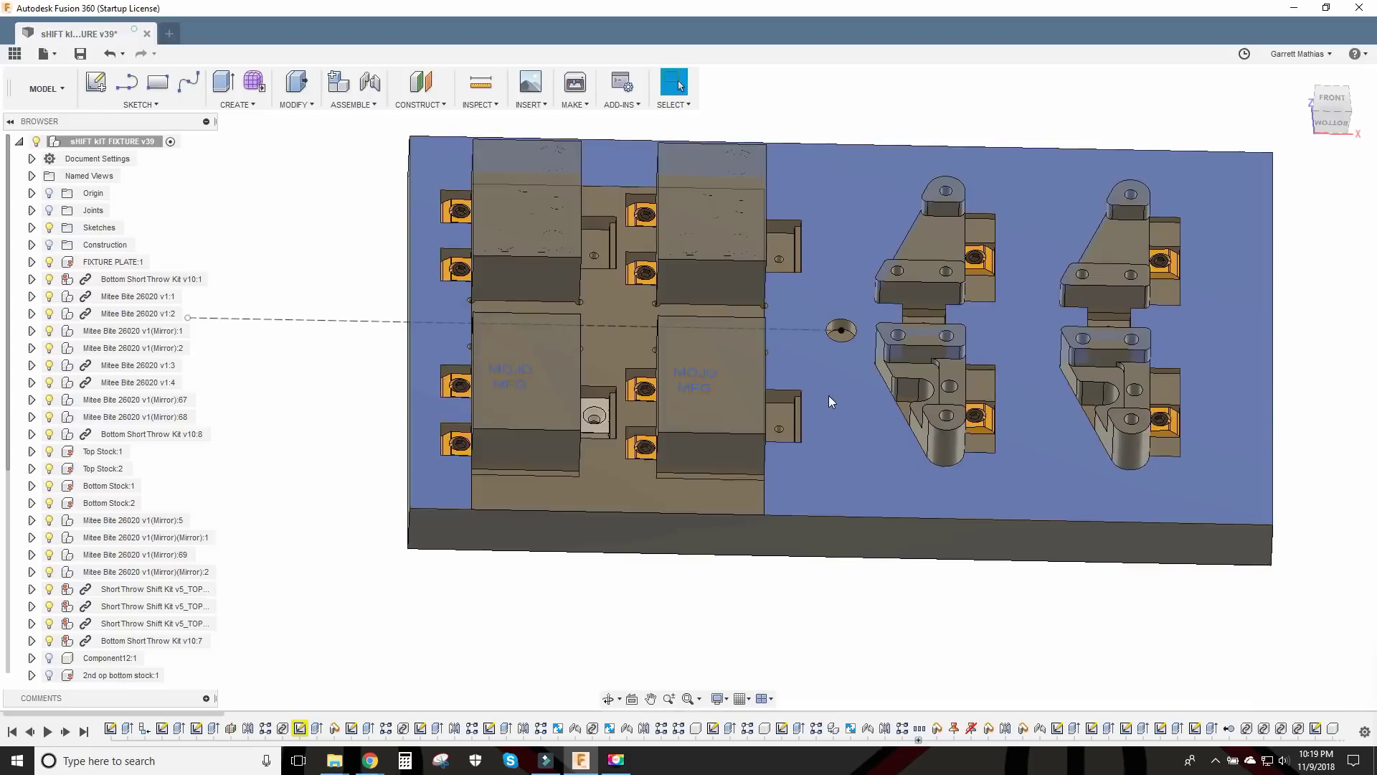
scroll(824, 439, down, 2)
shift+middle_drag(793, 477, 765, 502)
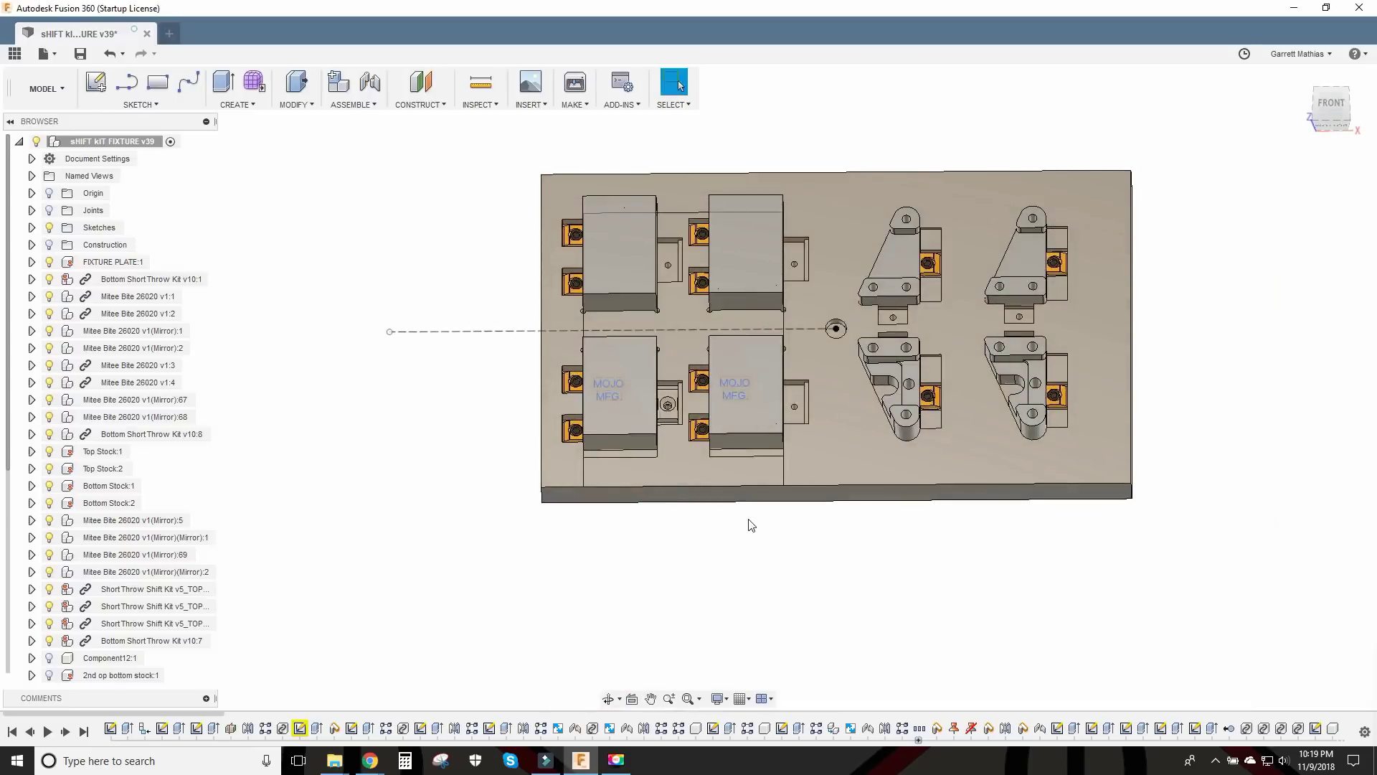
scroll(1033, 514, up, 2)
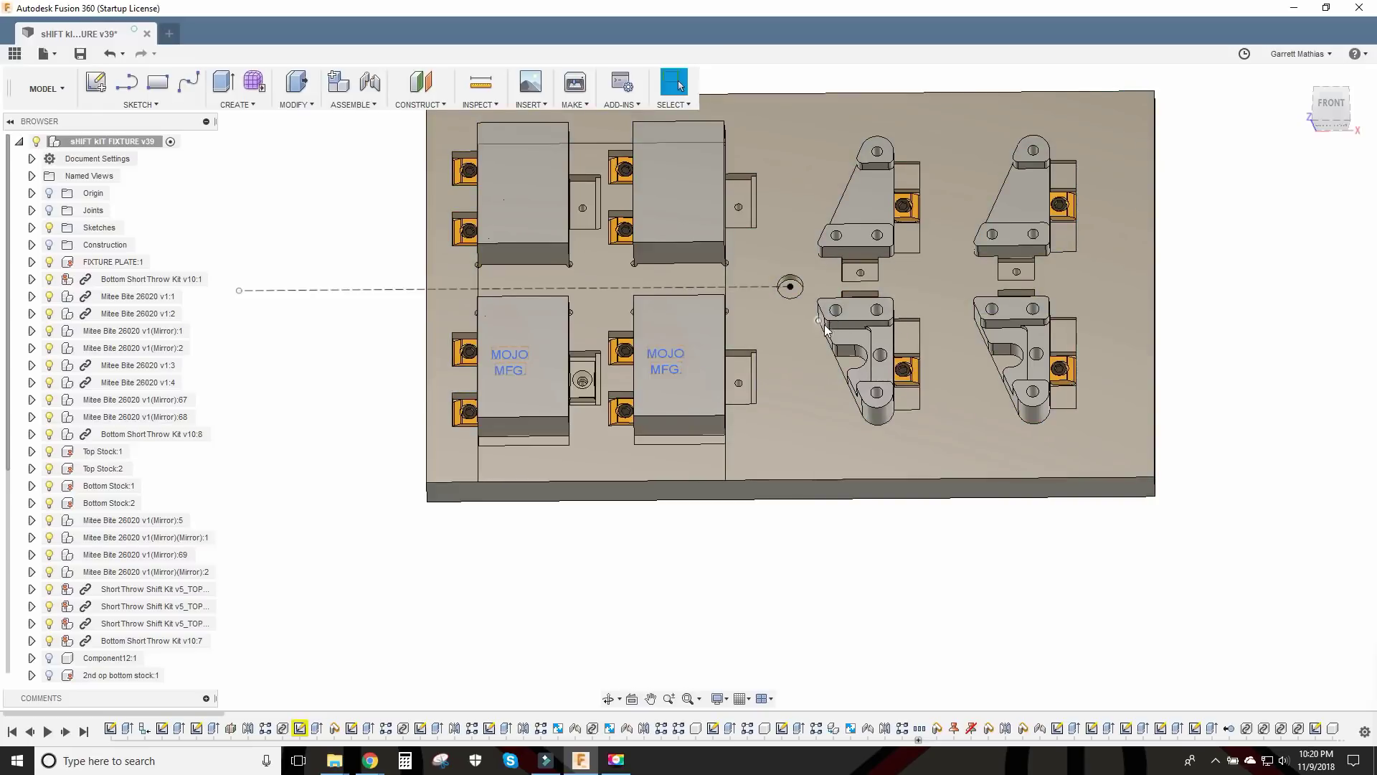
scroll(827, 337, down, 3)
scroll(760, 385, up, 5)
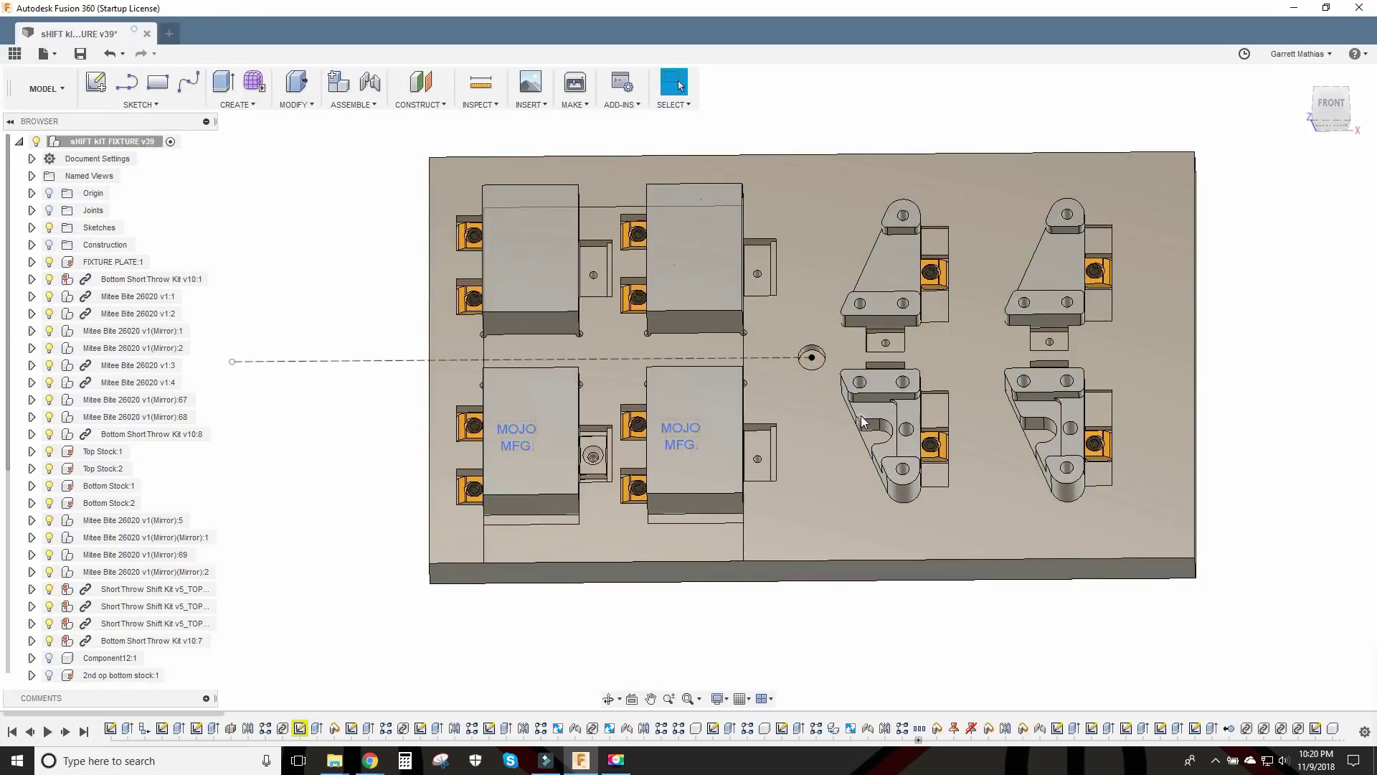
scroll(739, 492, up, 6)
scroll(626, 502, down, 4)
Inspect the upper stock blocks at an angle, including their side edges, corner reliefs and adjacent grip pockets
shift+middle_drag(626, 504, 610, 475)
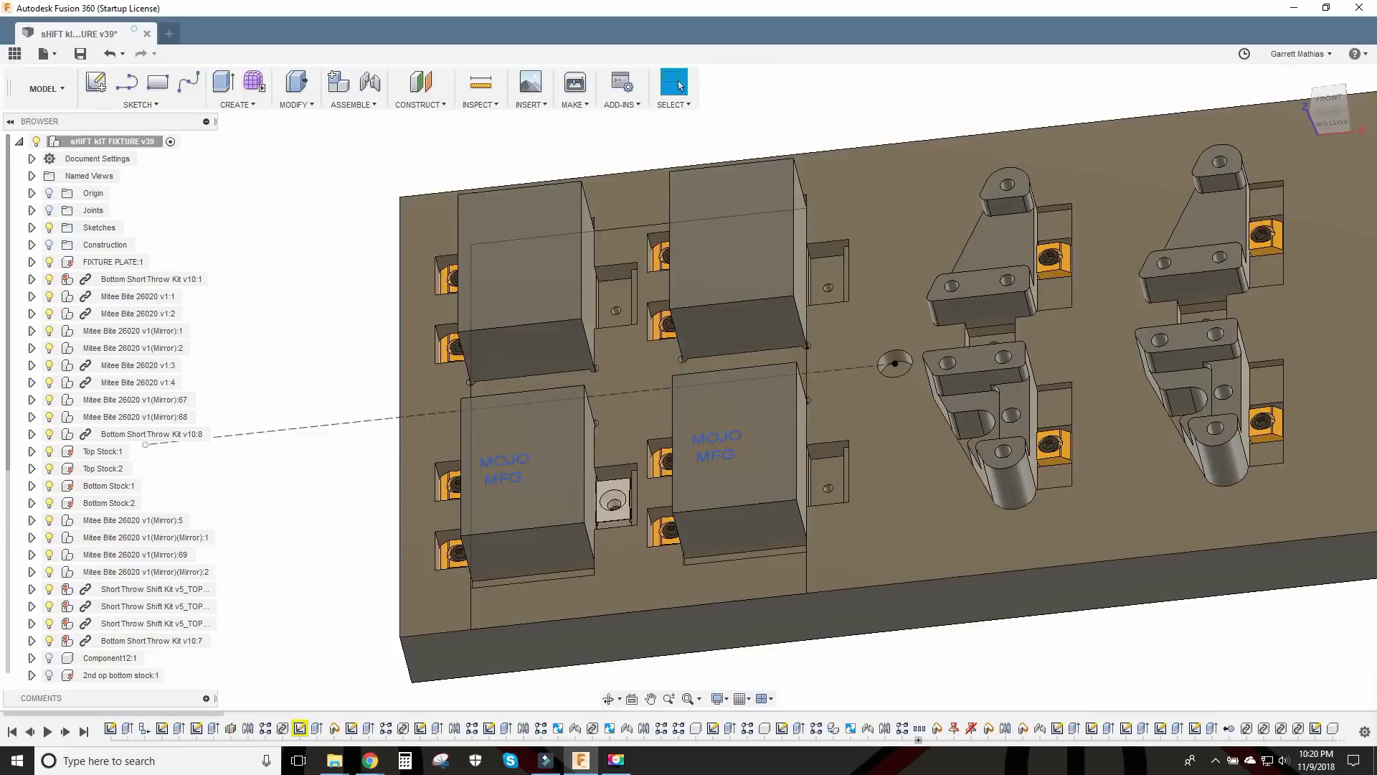
scroll(613, 495, up, 2)
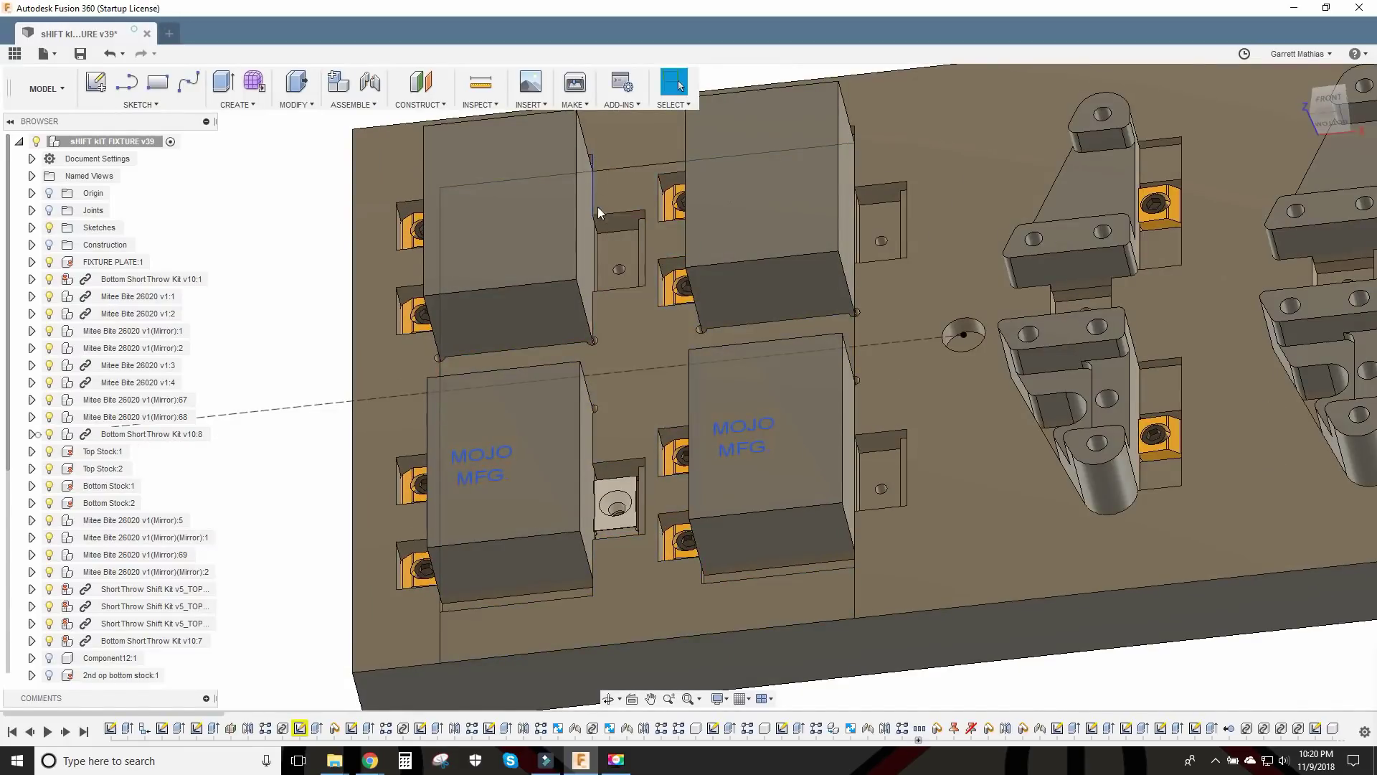
scroll(599, 208, up, 2)
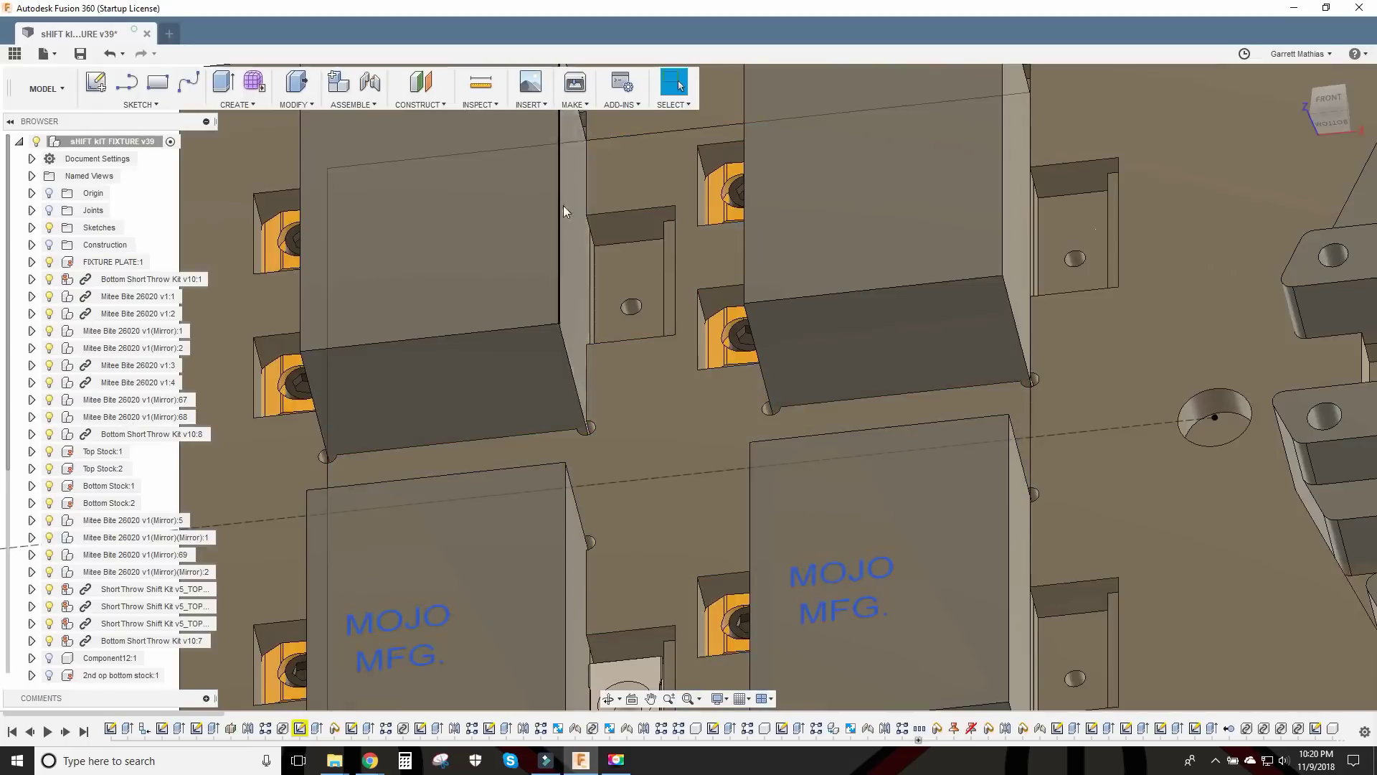
scroll(736, 532, down, 1)
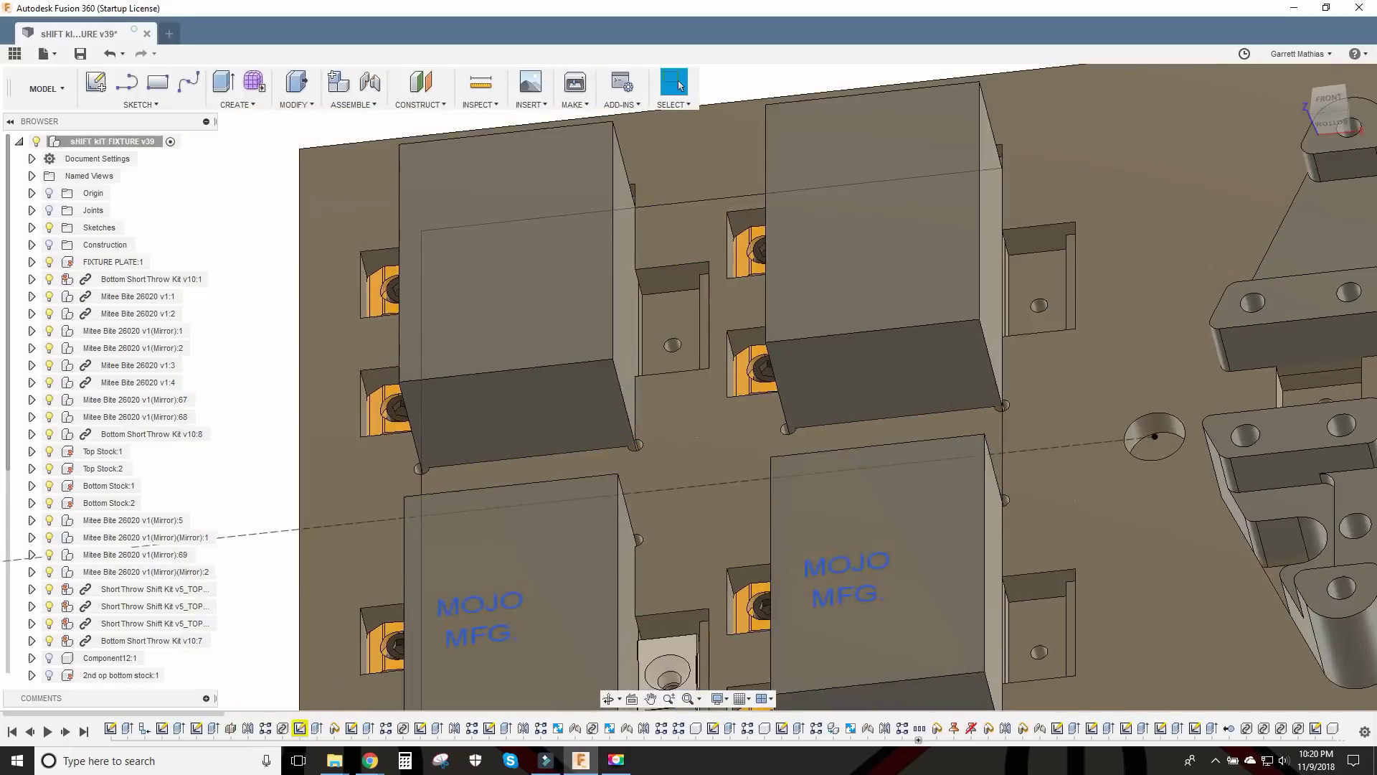
Switch to Chrome and review the Mitee-Bite Locating Rails page, including its photos, description and rail diagrams
key(alt+Tab)
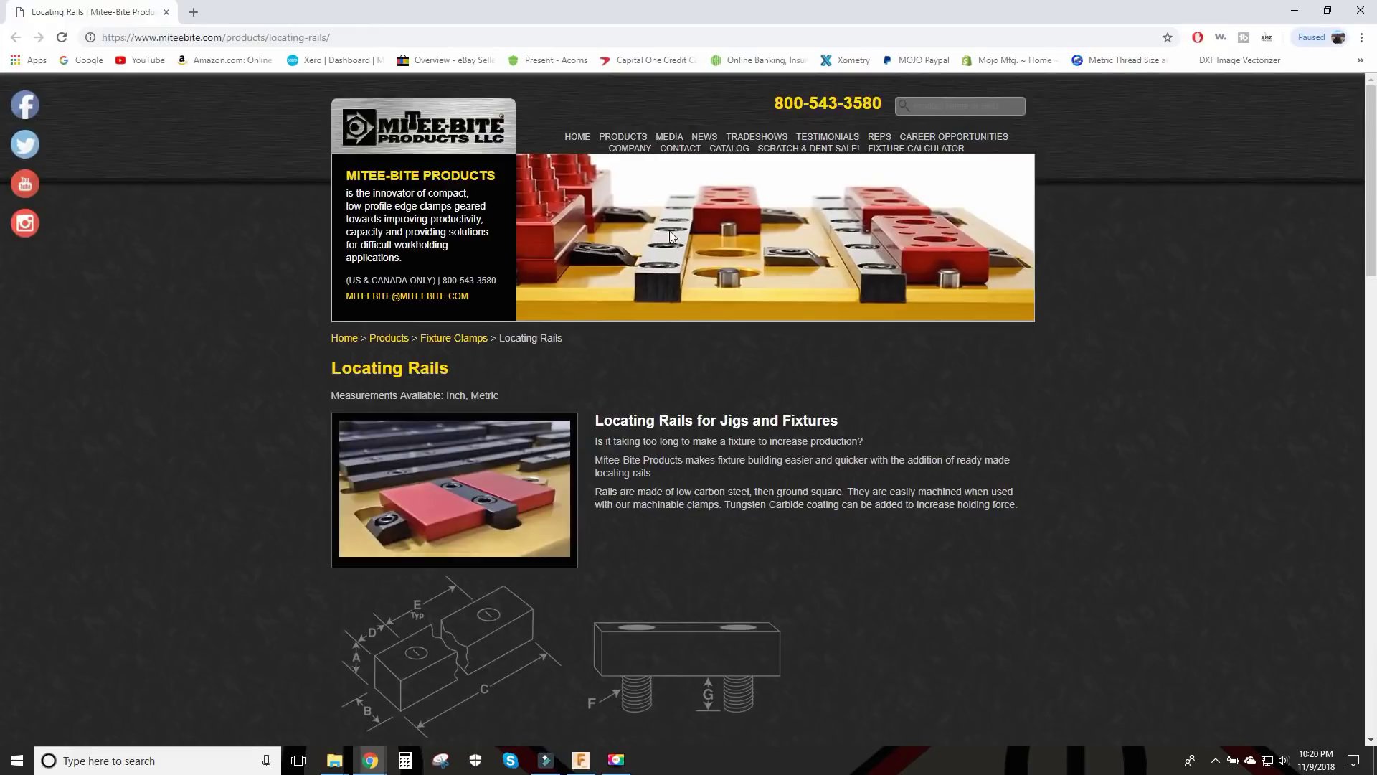
scroll(693, 421, down, 2)
scroll(687, 421, up, 1)
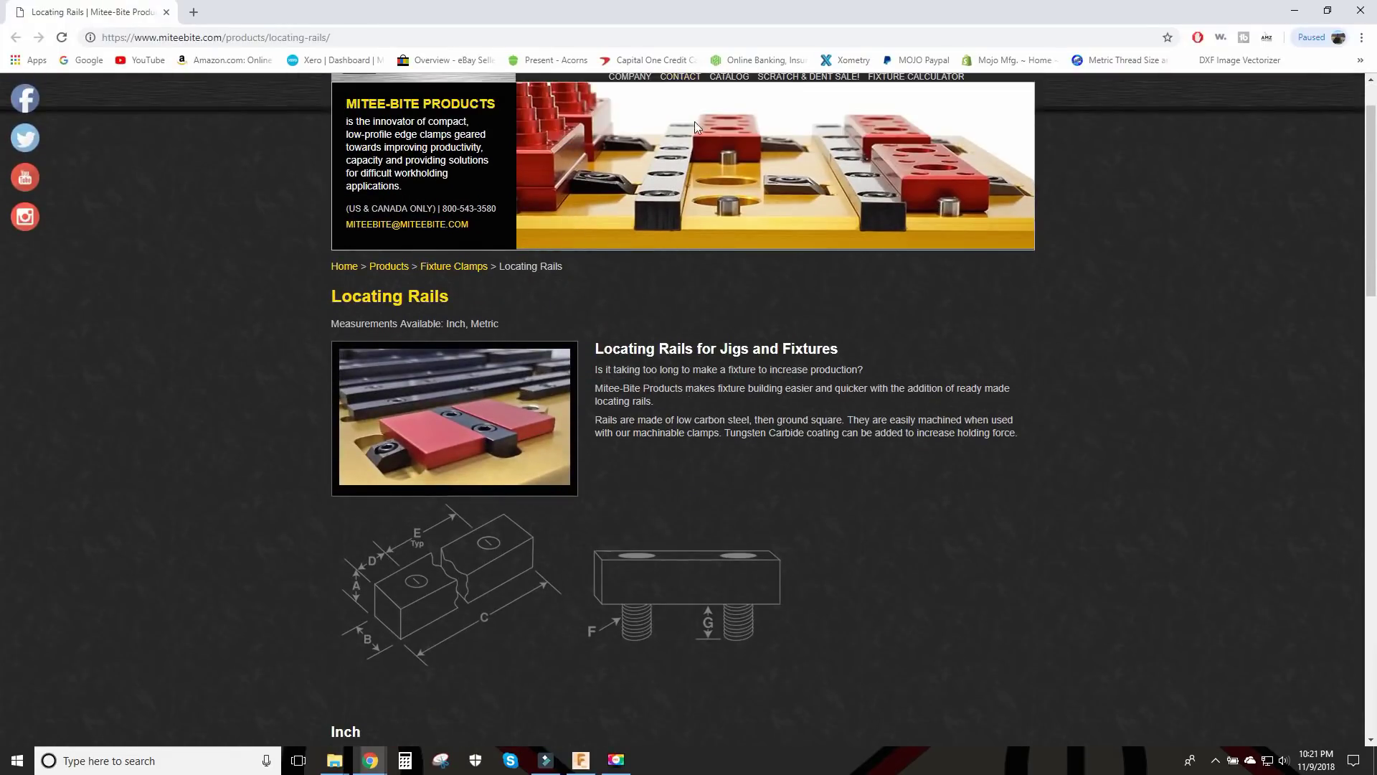
Return to Fusion 360 and examine the recessed area and clamps around the stock blocks, plus the whole plate from several angles
click(1294, 11)
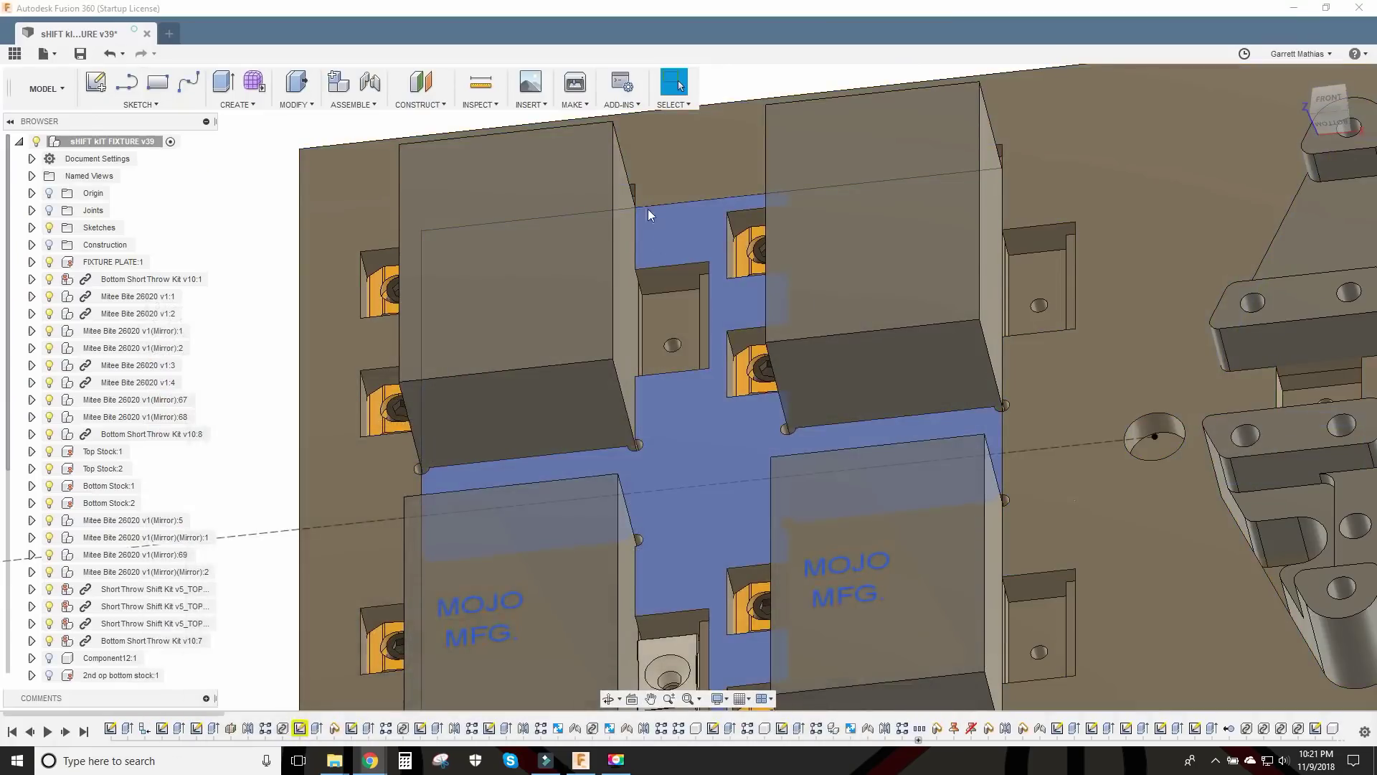
scroll(690, 610, down, 4)
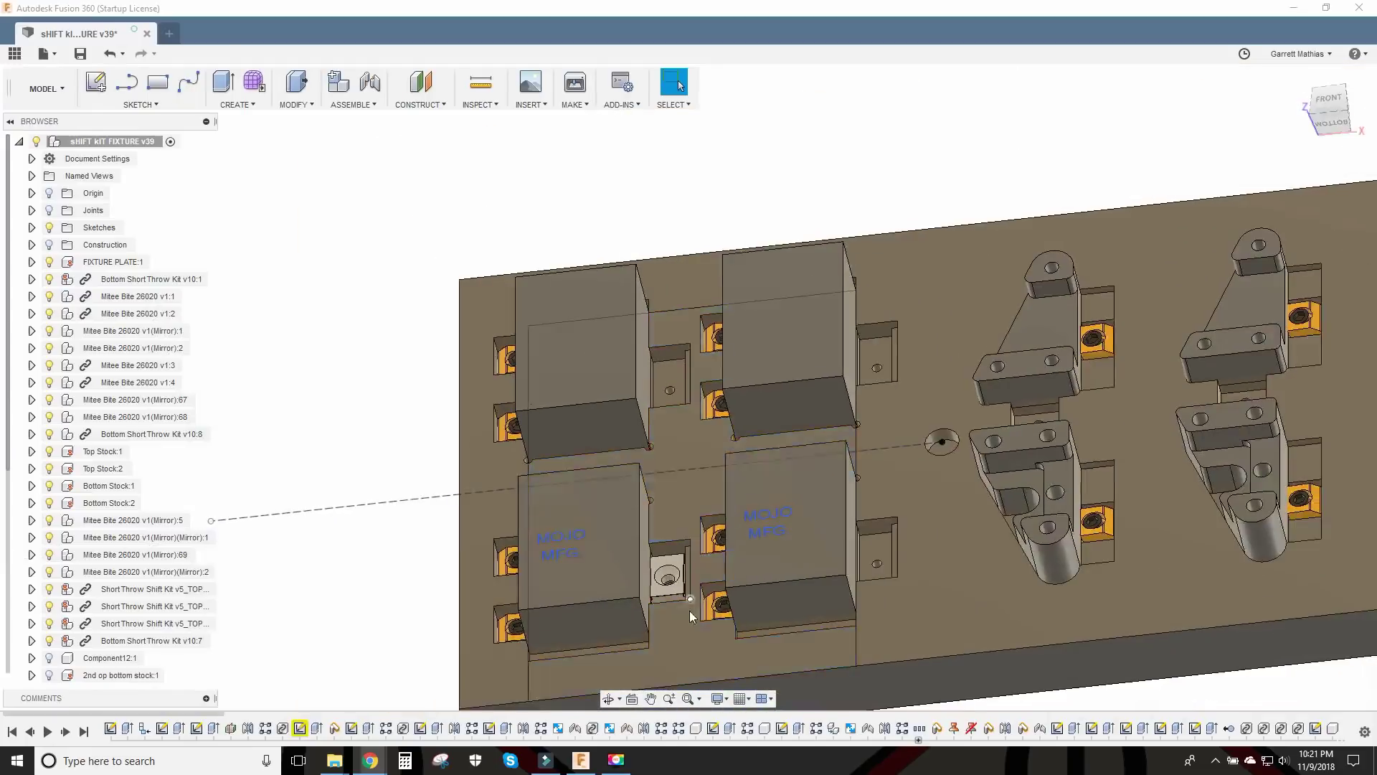
scroll(690, 610, up, 4)
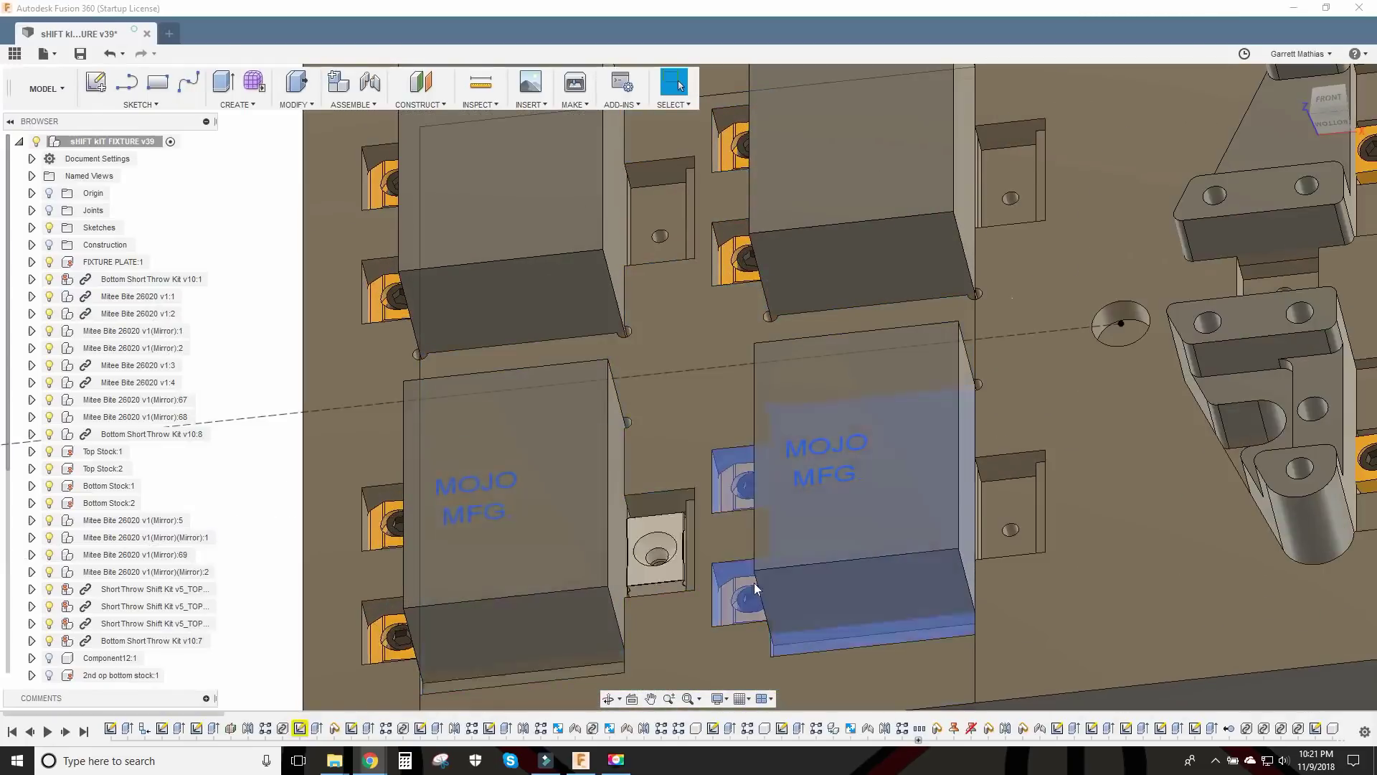
scroll(902, 422, down, 4)
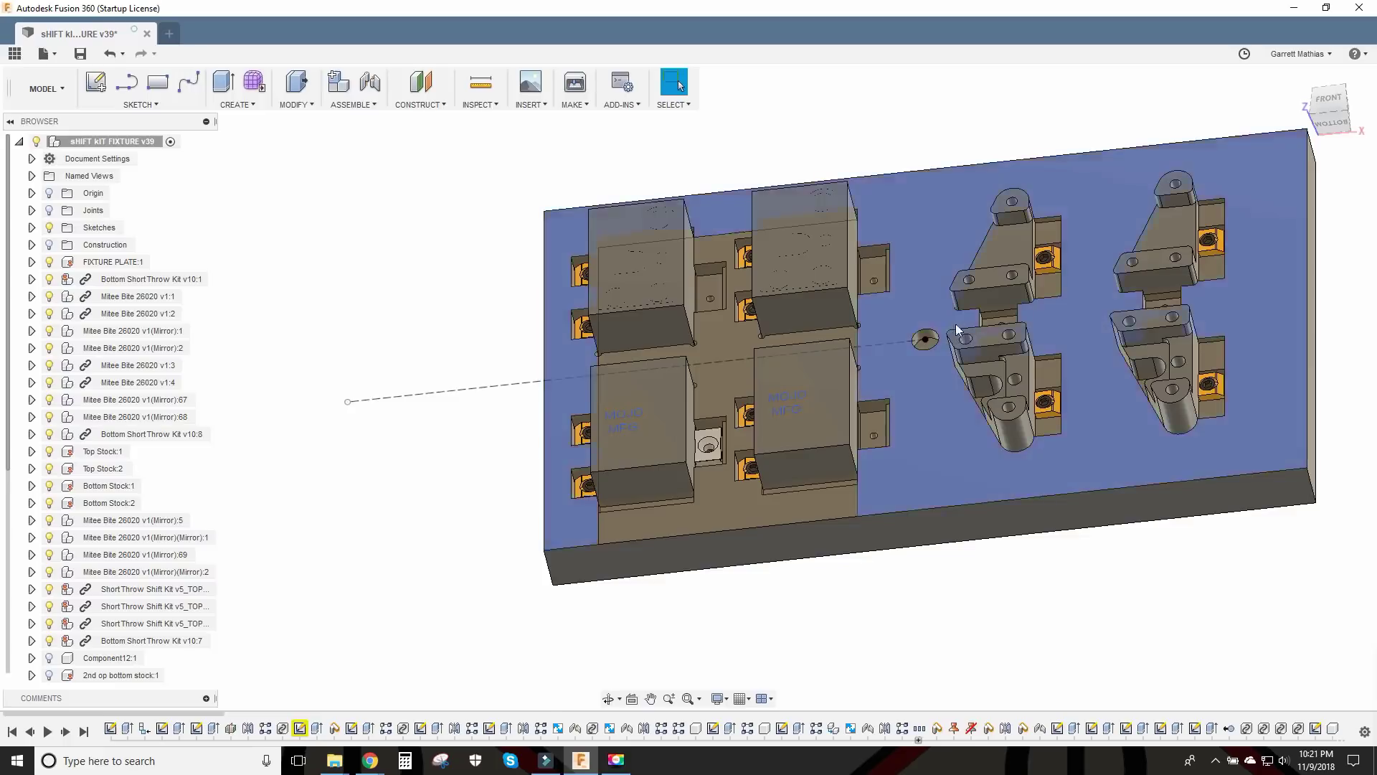
shift+middle_drag(955, 325, 850, 377)
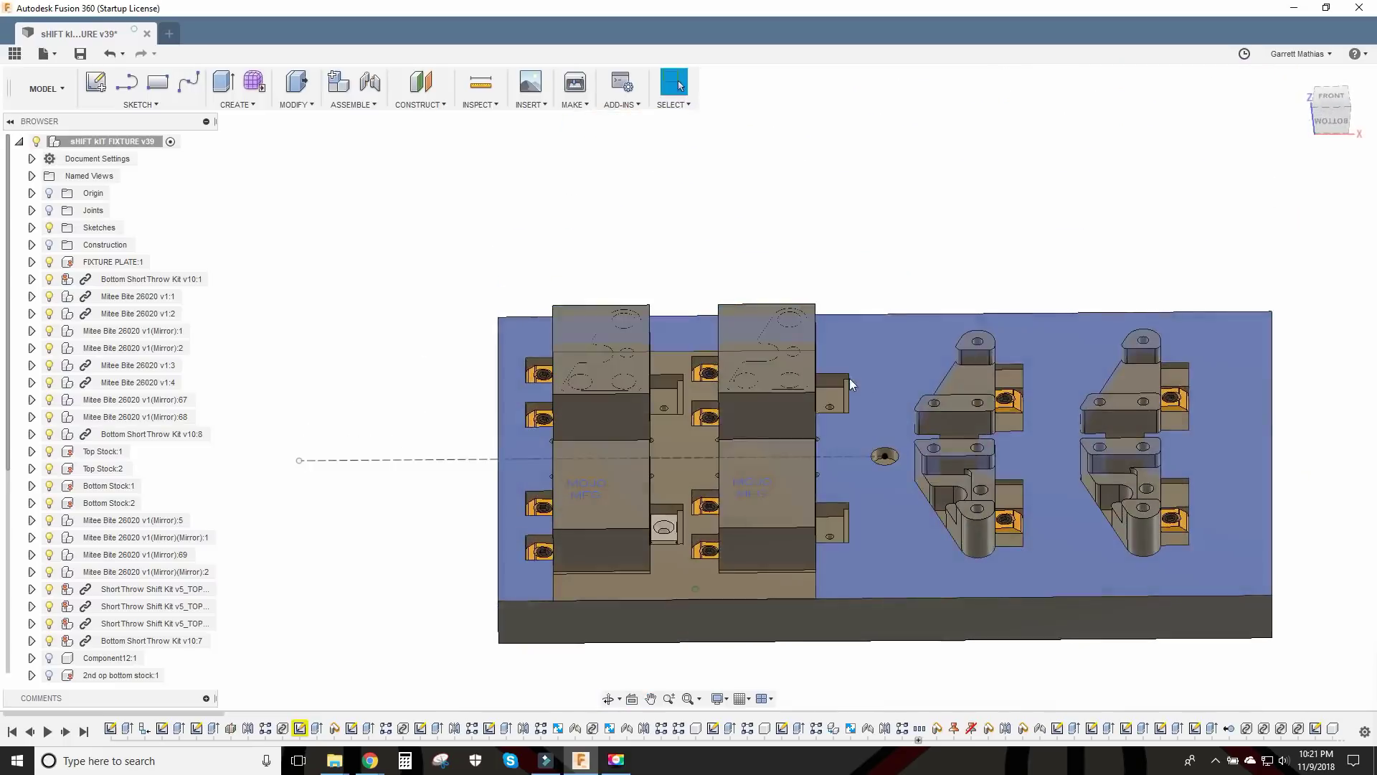
middle_drag(790, 446, 743, 401)
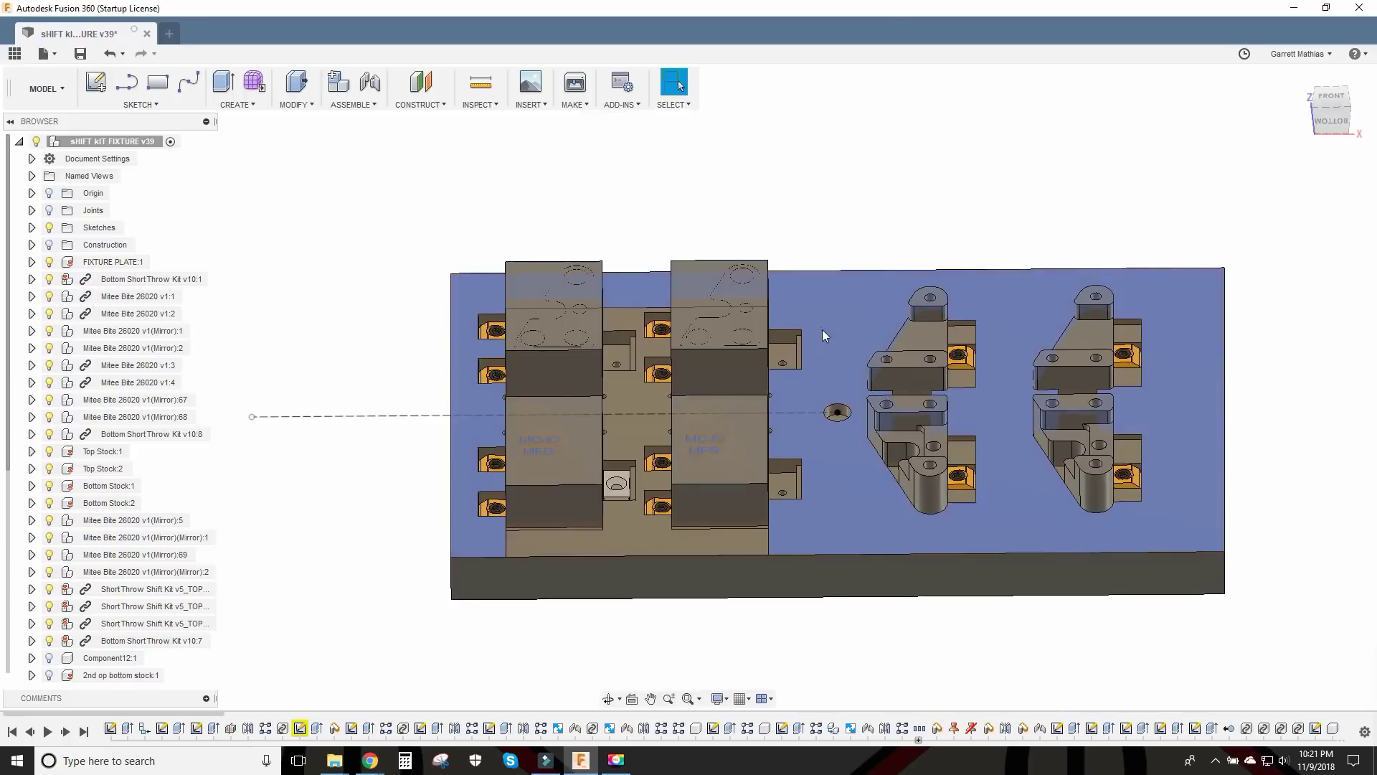
shift+middle_drag(822, 330, 790, 362)
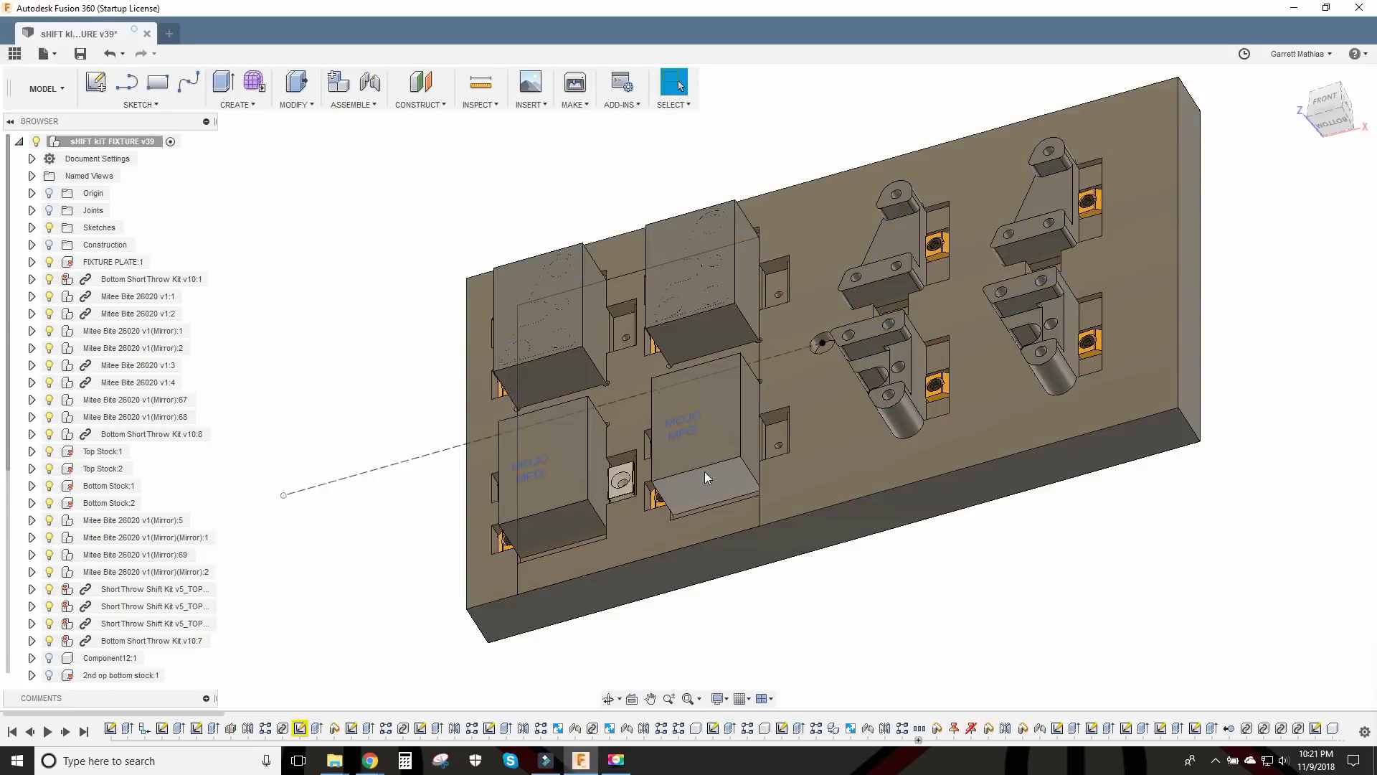
shift+middle_drag(751, 368, 759, 411)
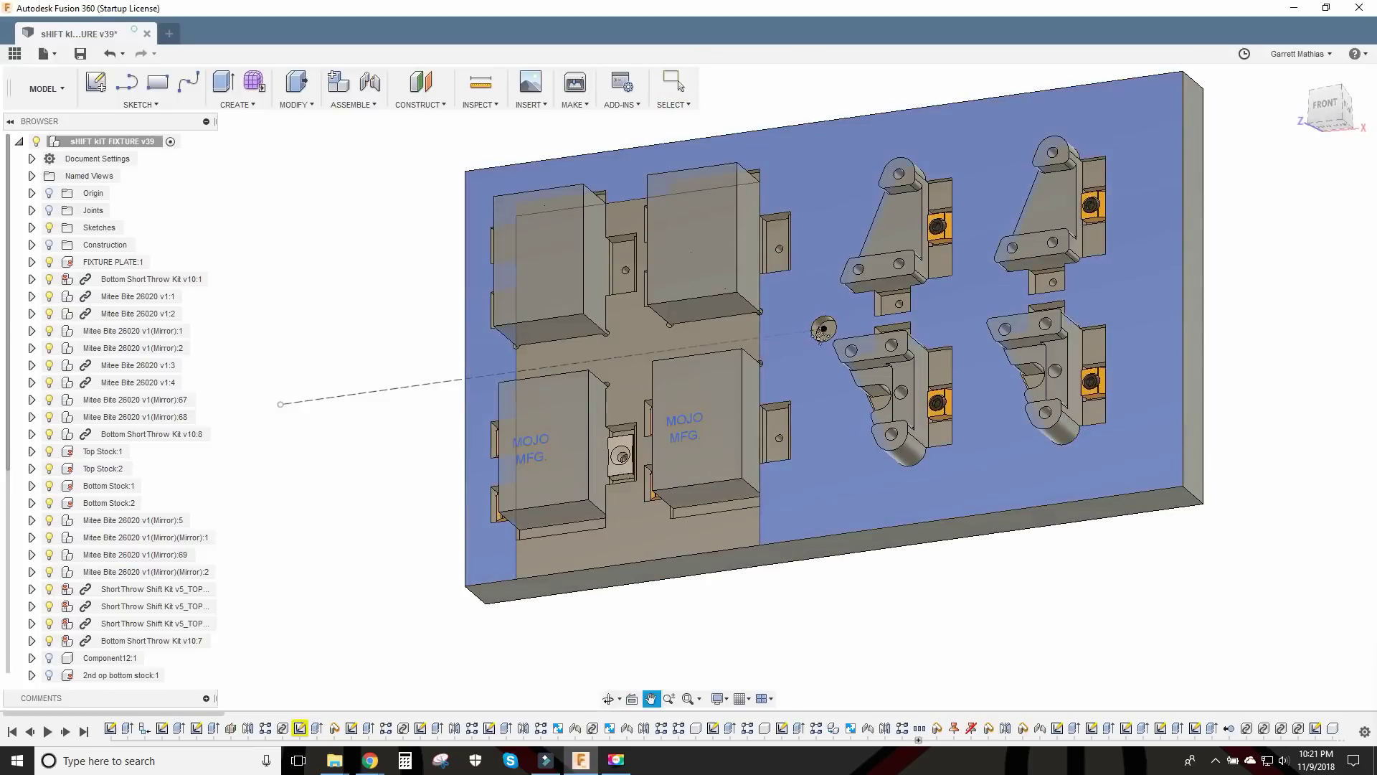
middle_drag(815, 296, 789, 332)
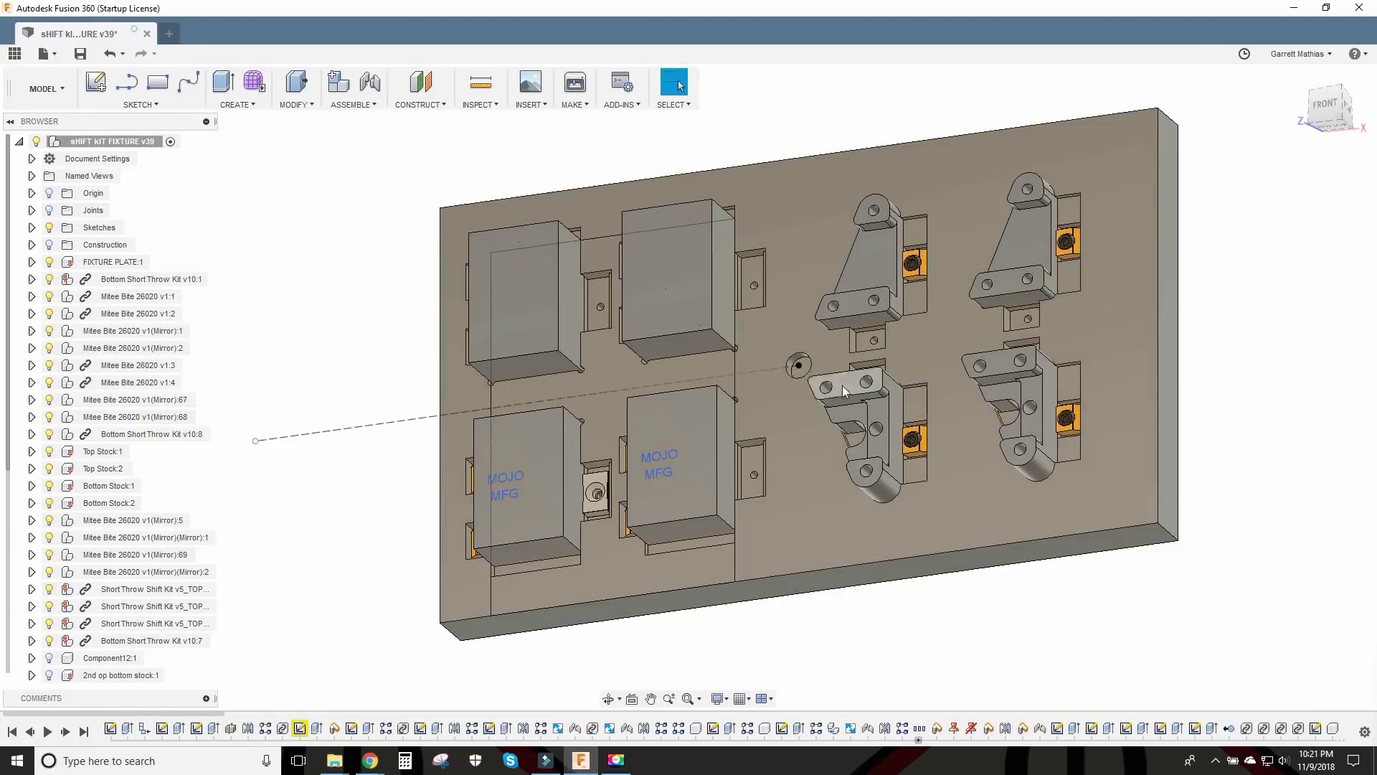